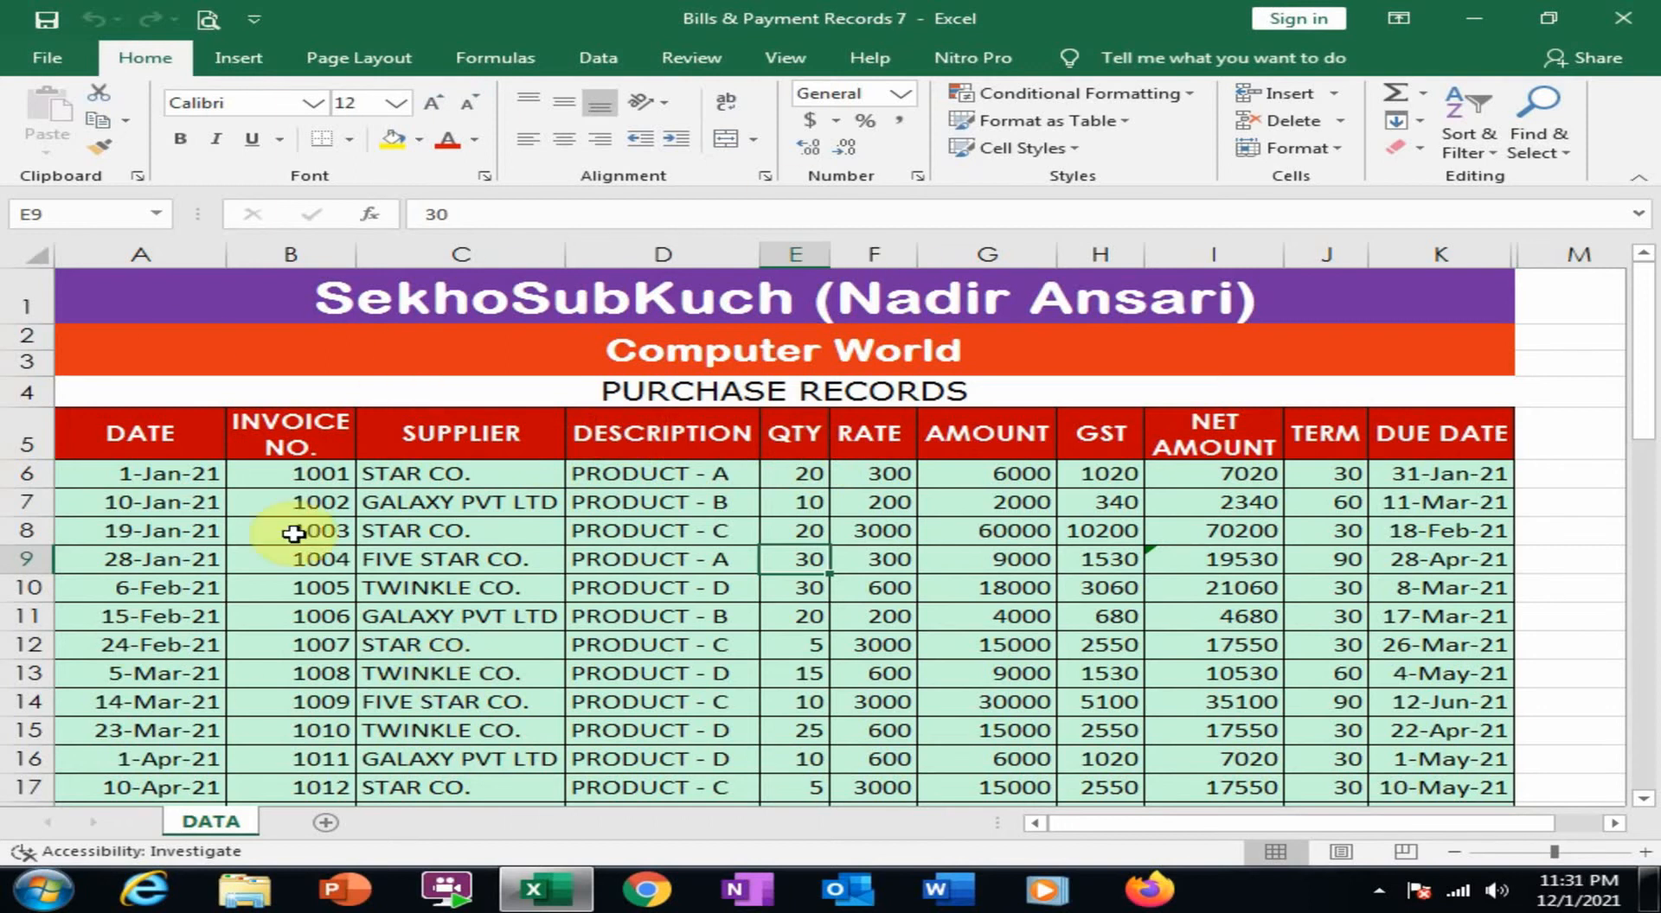
Create a PivotTable on a new worksheet from the purchase records in DATA range A5:K43.
{"action": "scroll", "coordinate": [505, 571], "scroll_direction": "down", "scroll_amount": 11}
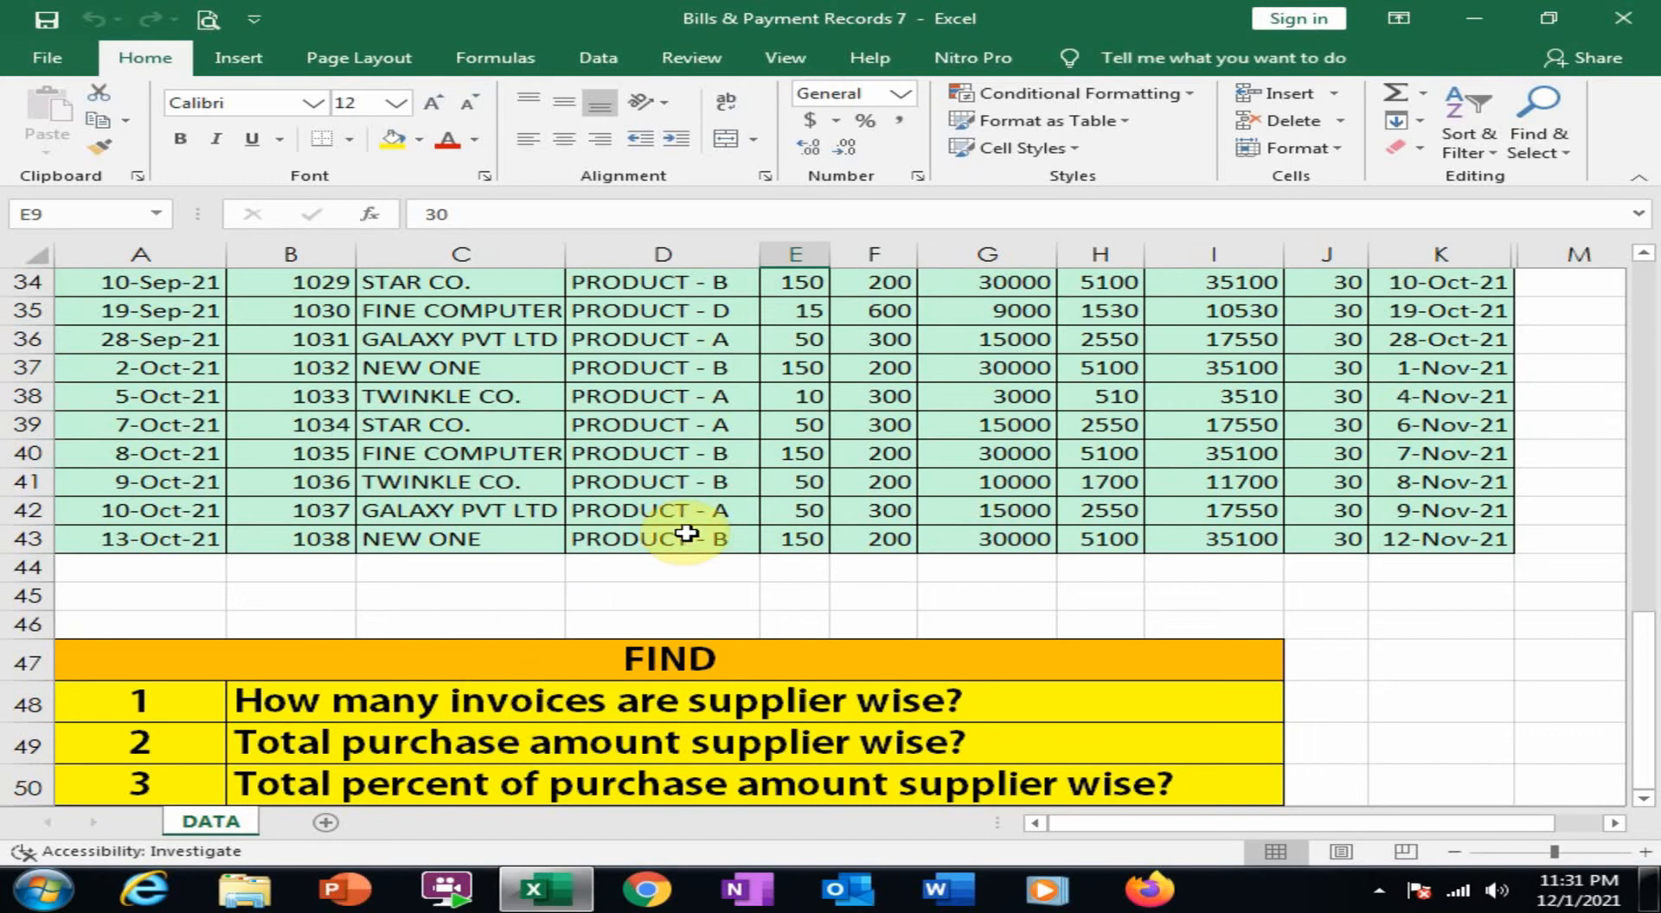
{"action": "scroll", "coordinate": [686, 533], "scroll_direction": "up", "scroll_amount": 11}
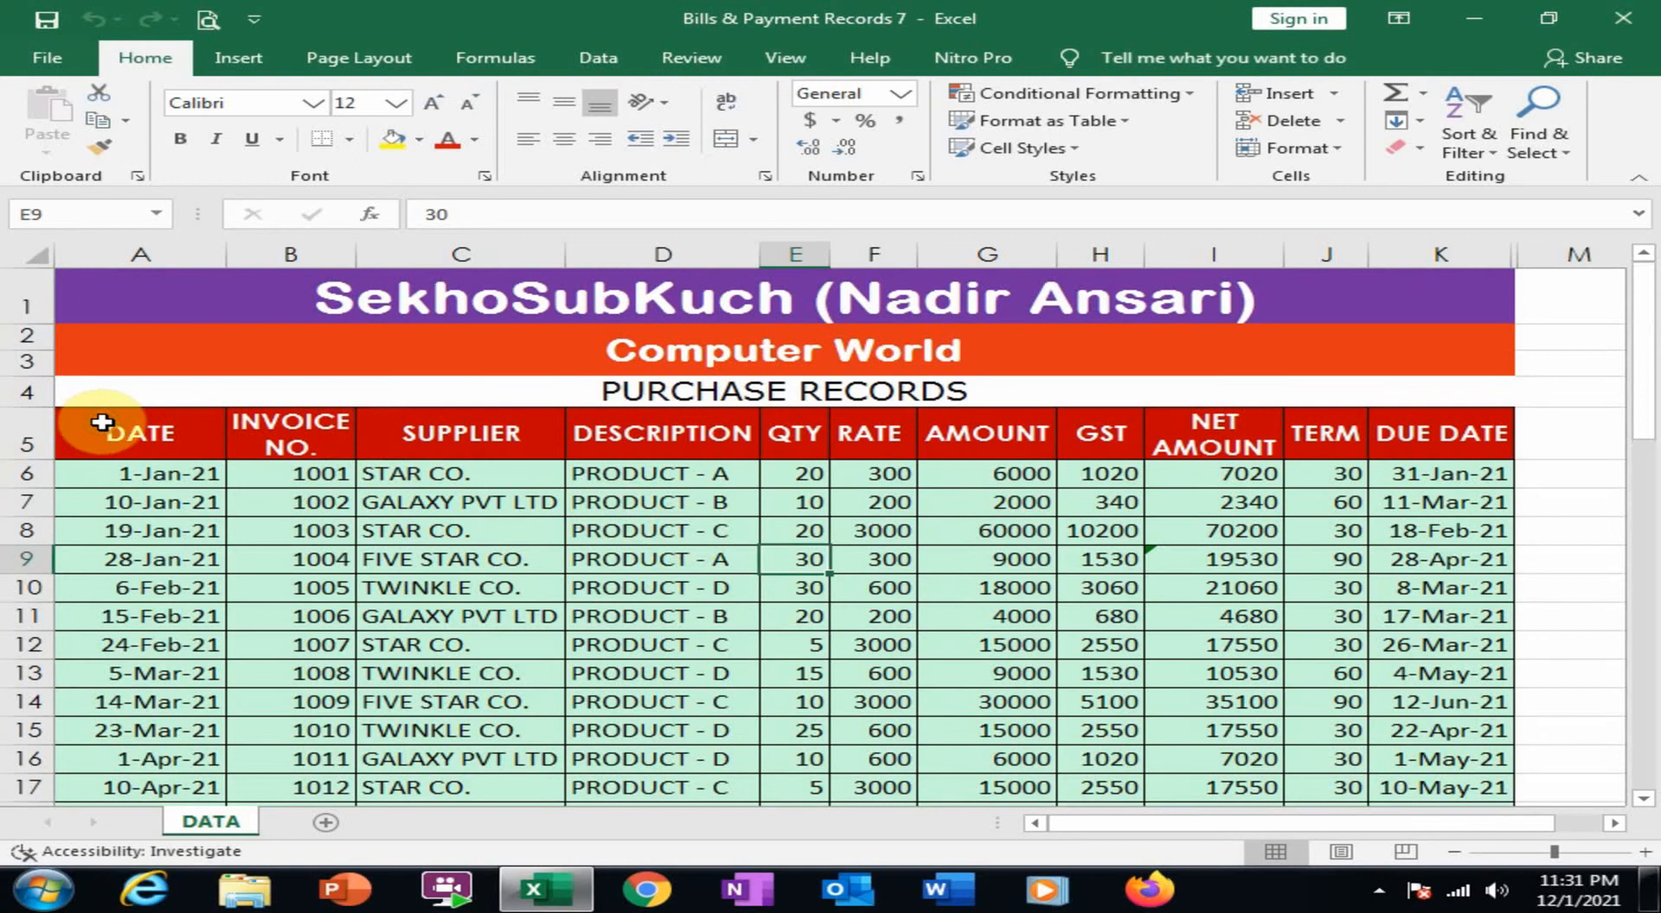
{"action": "left_click_drag", "start_coordinate": [102, 422], "coordinate": [1399, 731]}
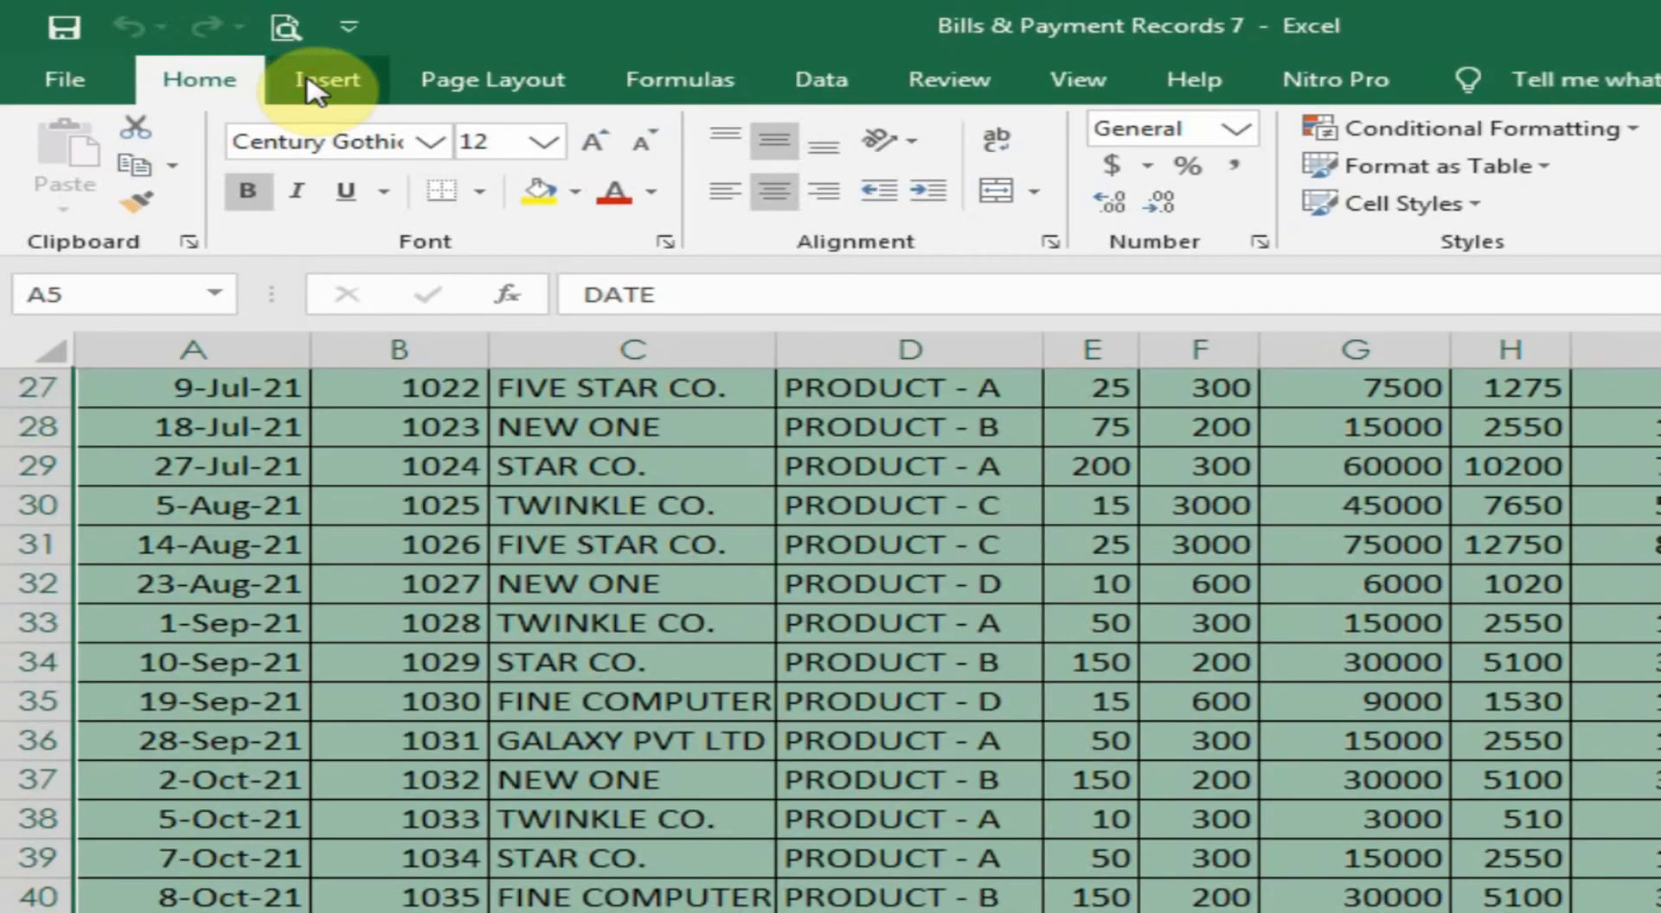
{"action": "left_click", "coordinate": [312, 87]}
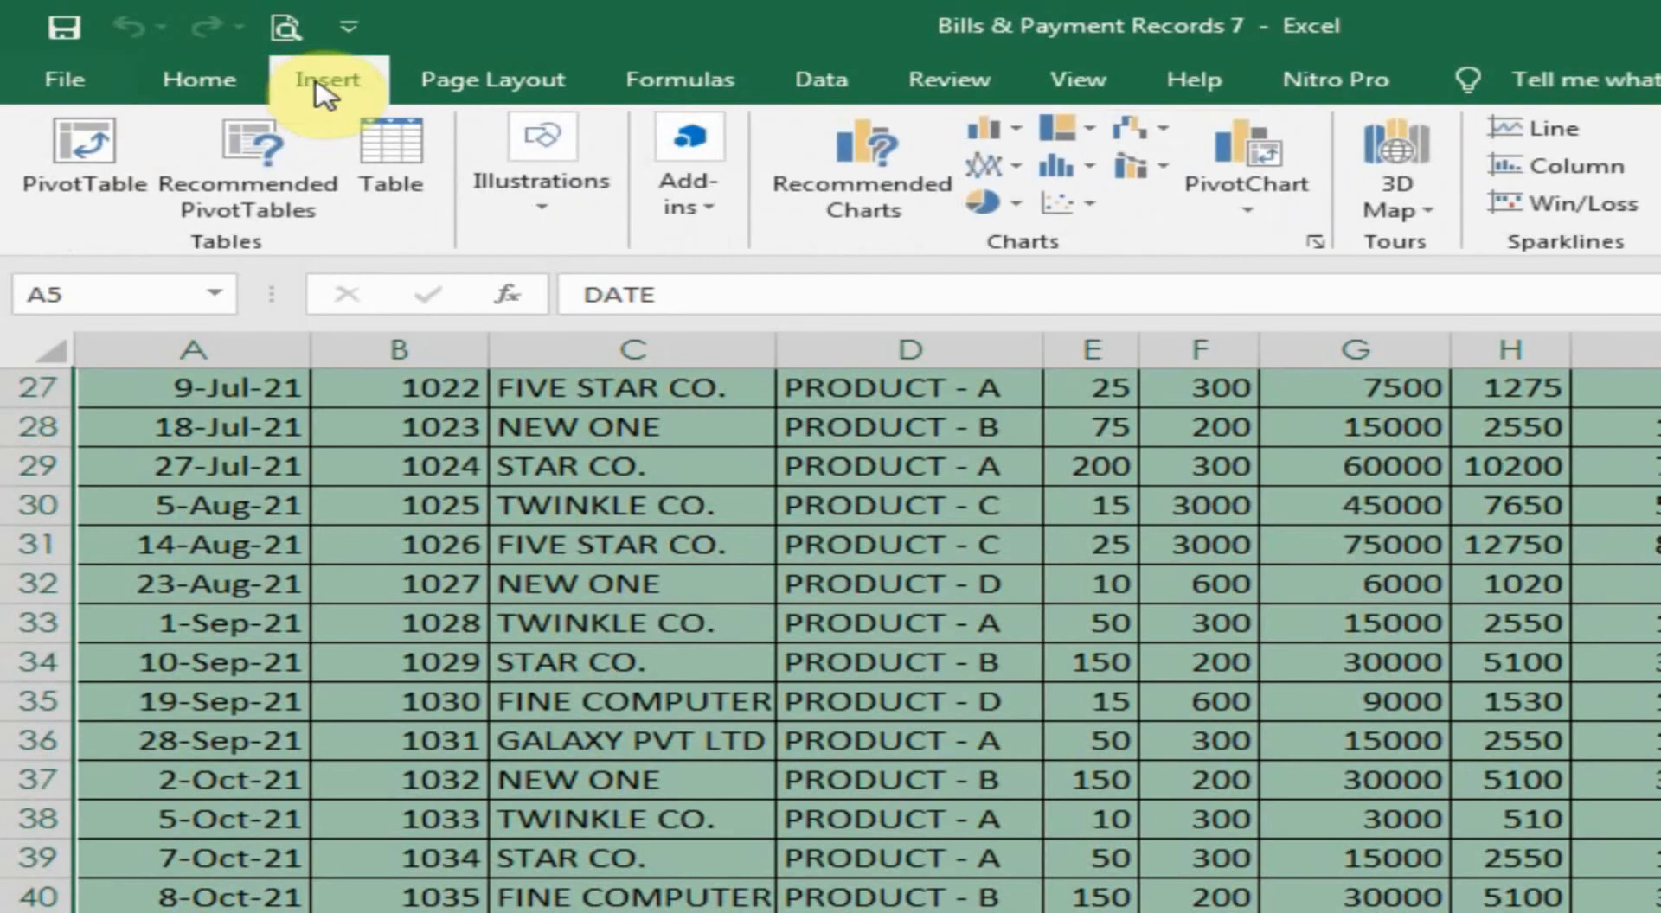
{"action": "left_click", "coordinate": [69, 173]}
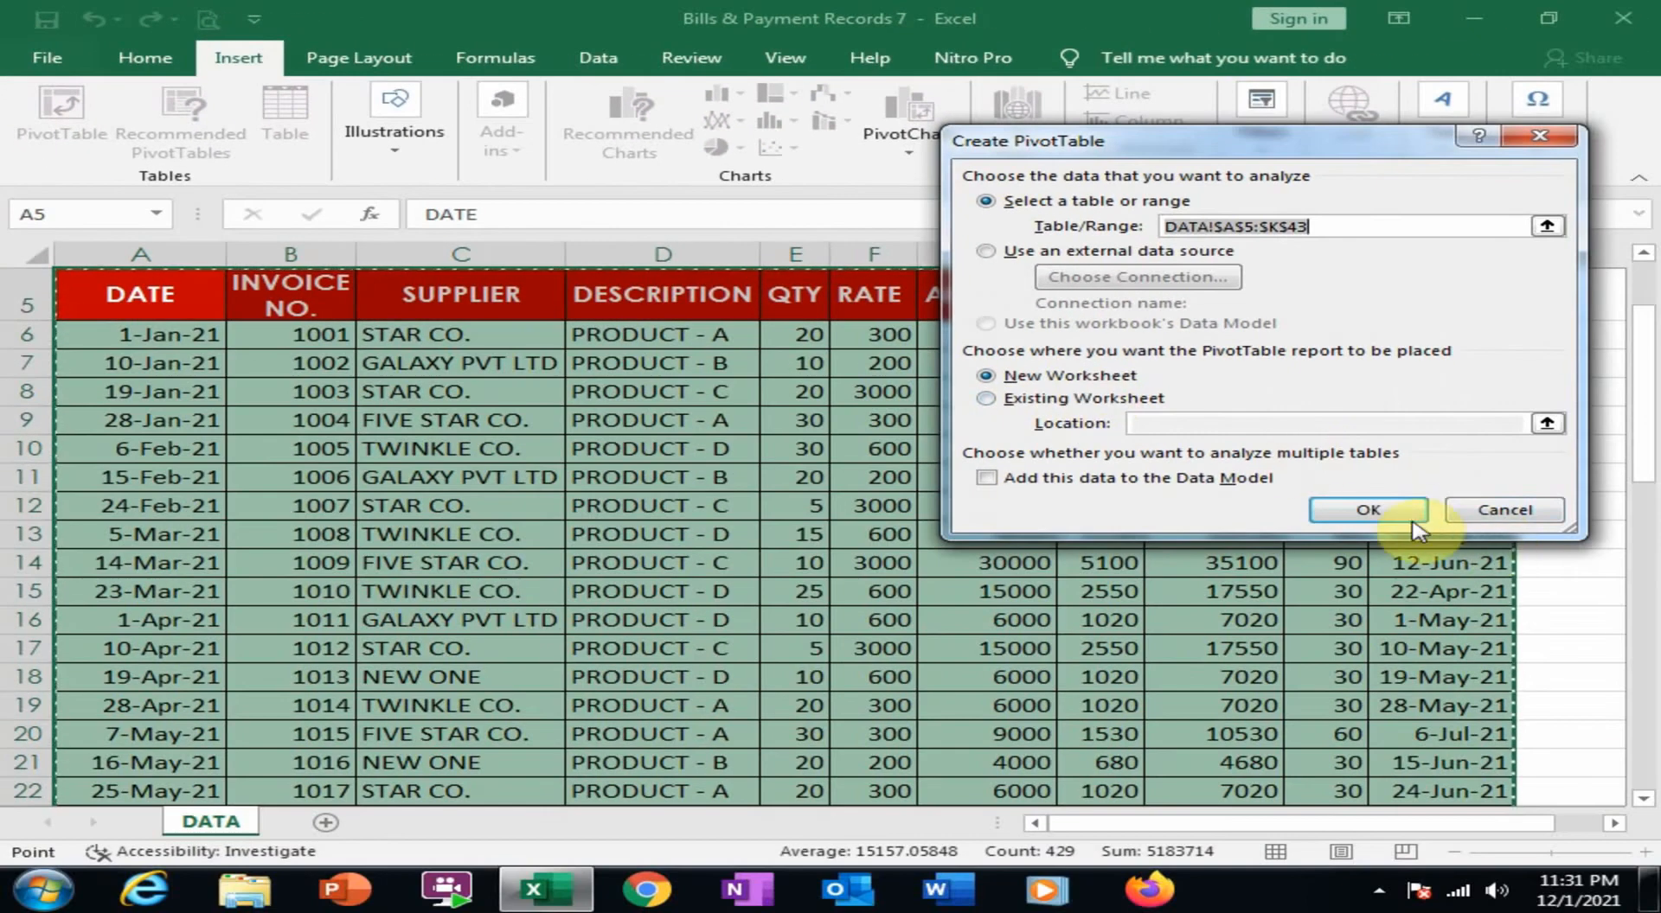
{"action": "left_click", "coordinate": [1520, 567]}
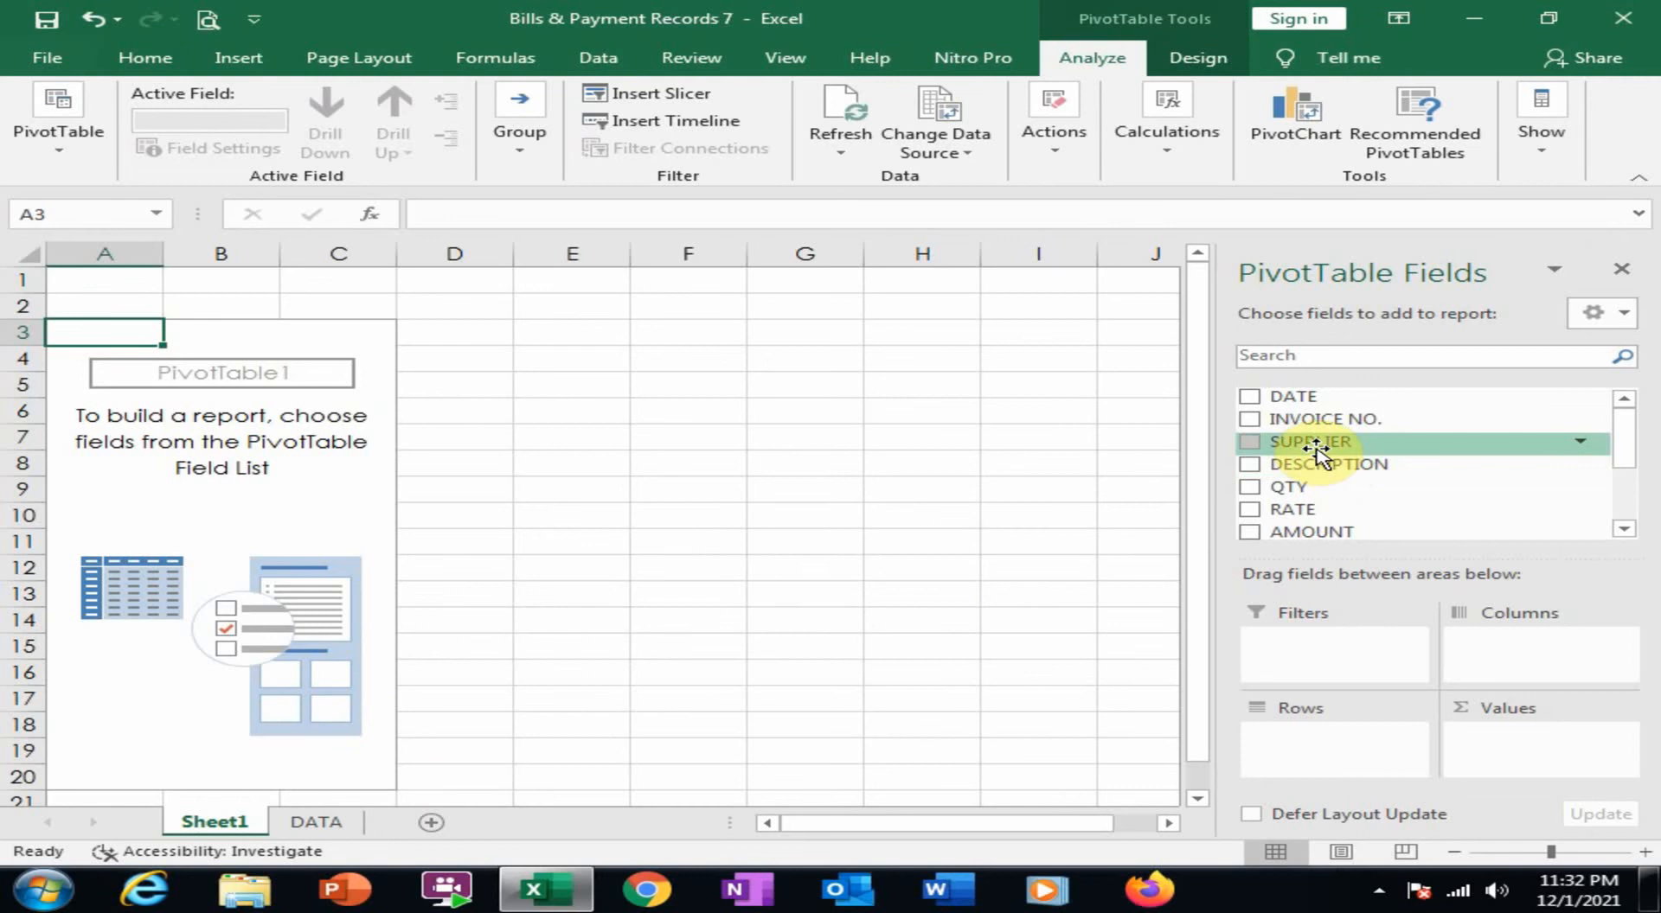
Place SUPPLIER in the PivotTable rows and INVOICE NO. in the values, summarized by Count.
{"action": "left_click_drag", "start_coordinate": [1315, 450], "coordinate": [1325, 737]}
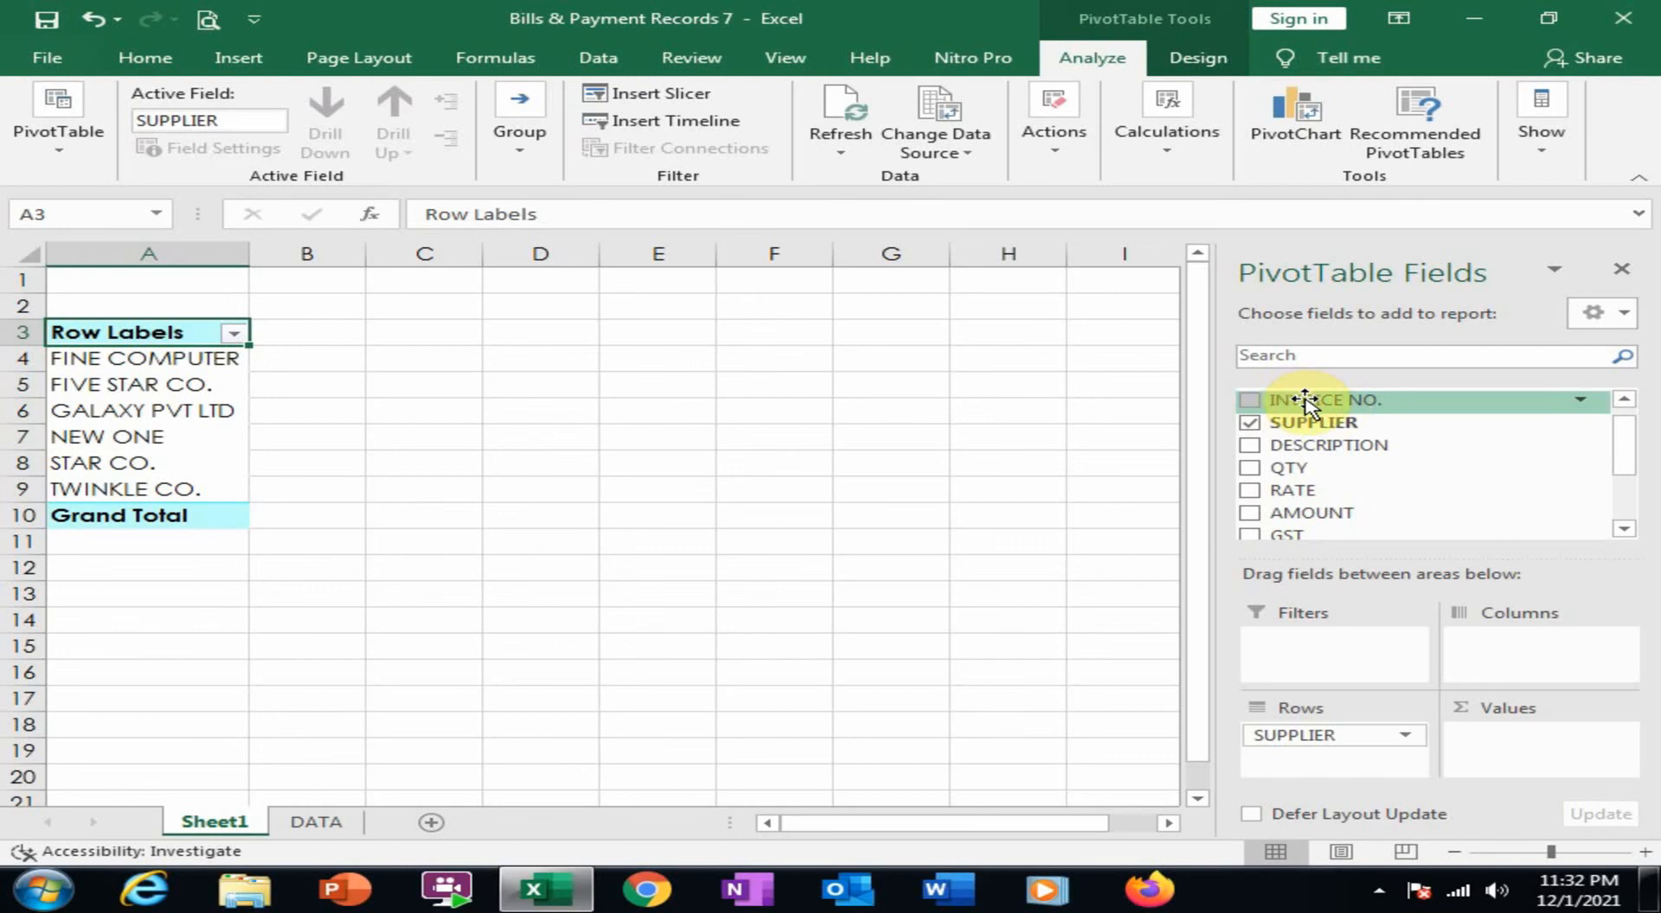
{"action": "left_click_drag", "start_coordinate": [1304, 399], "coordinate": [1527, 745]}
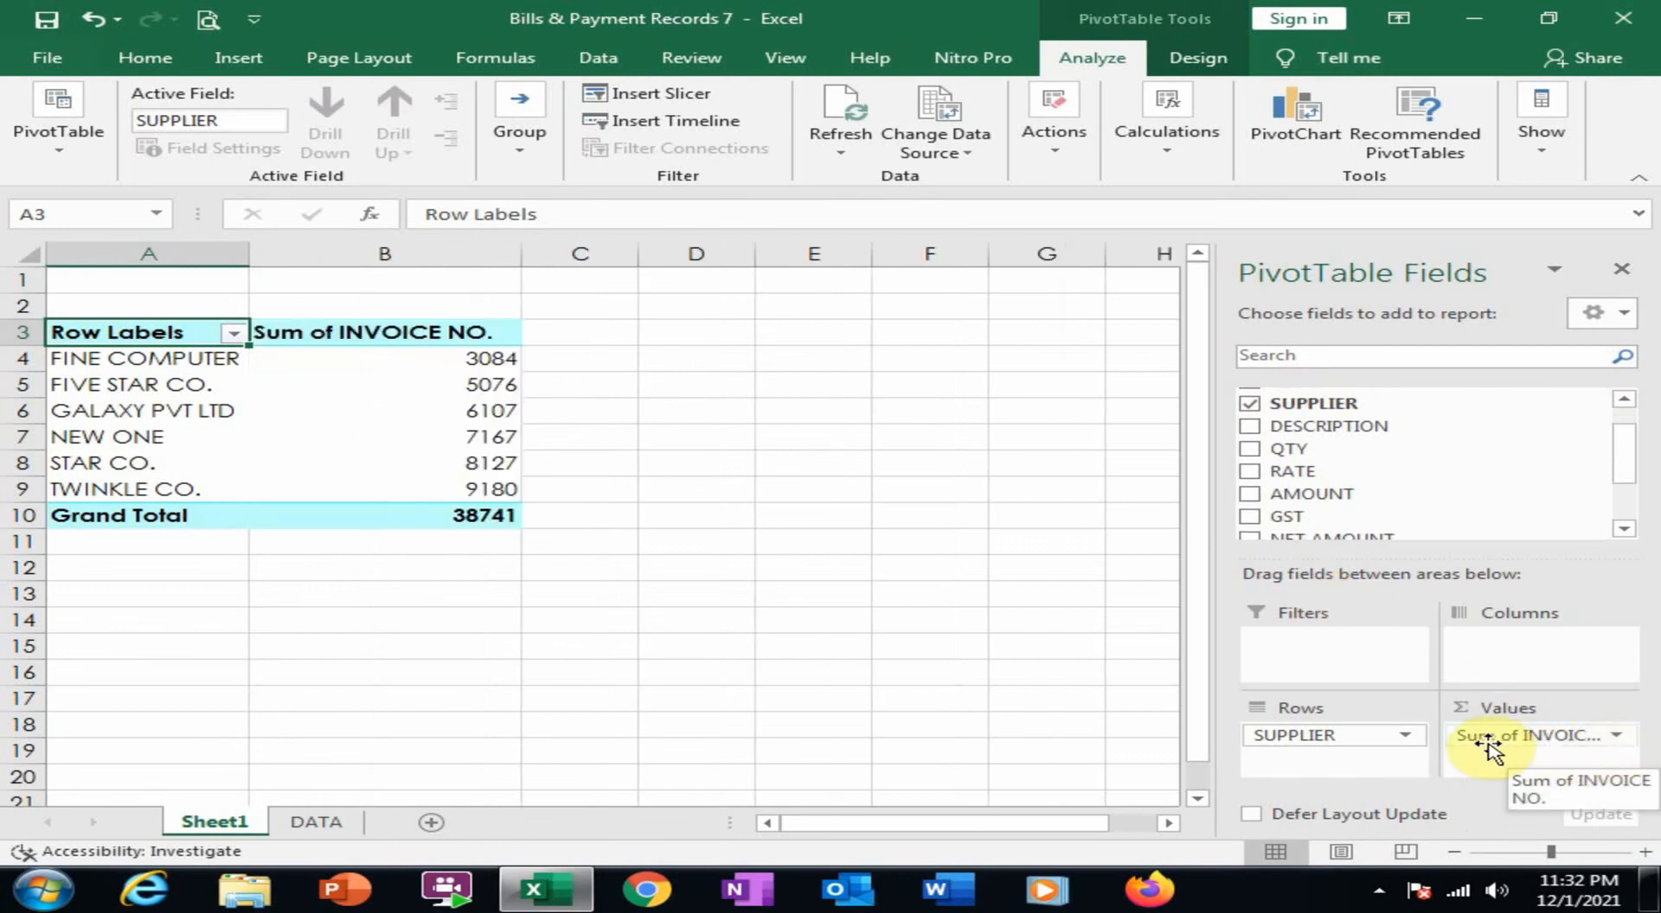
{"action": "left_click", "coordinate": [1614, 735]}
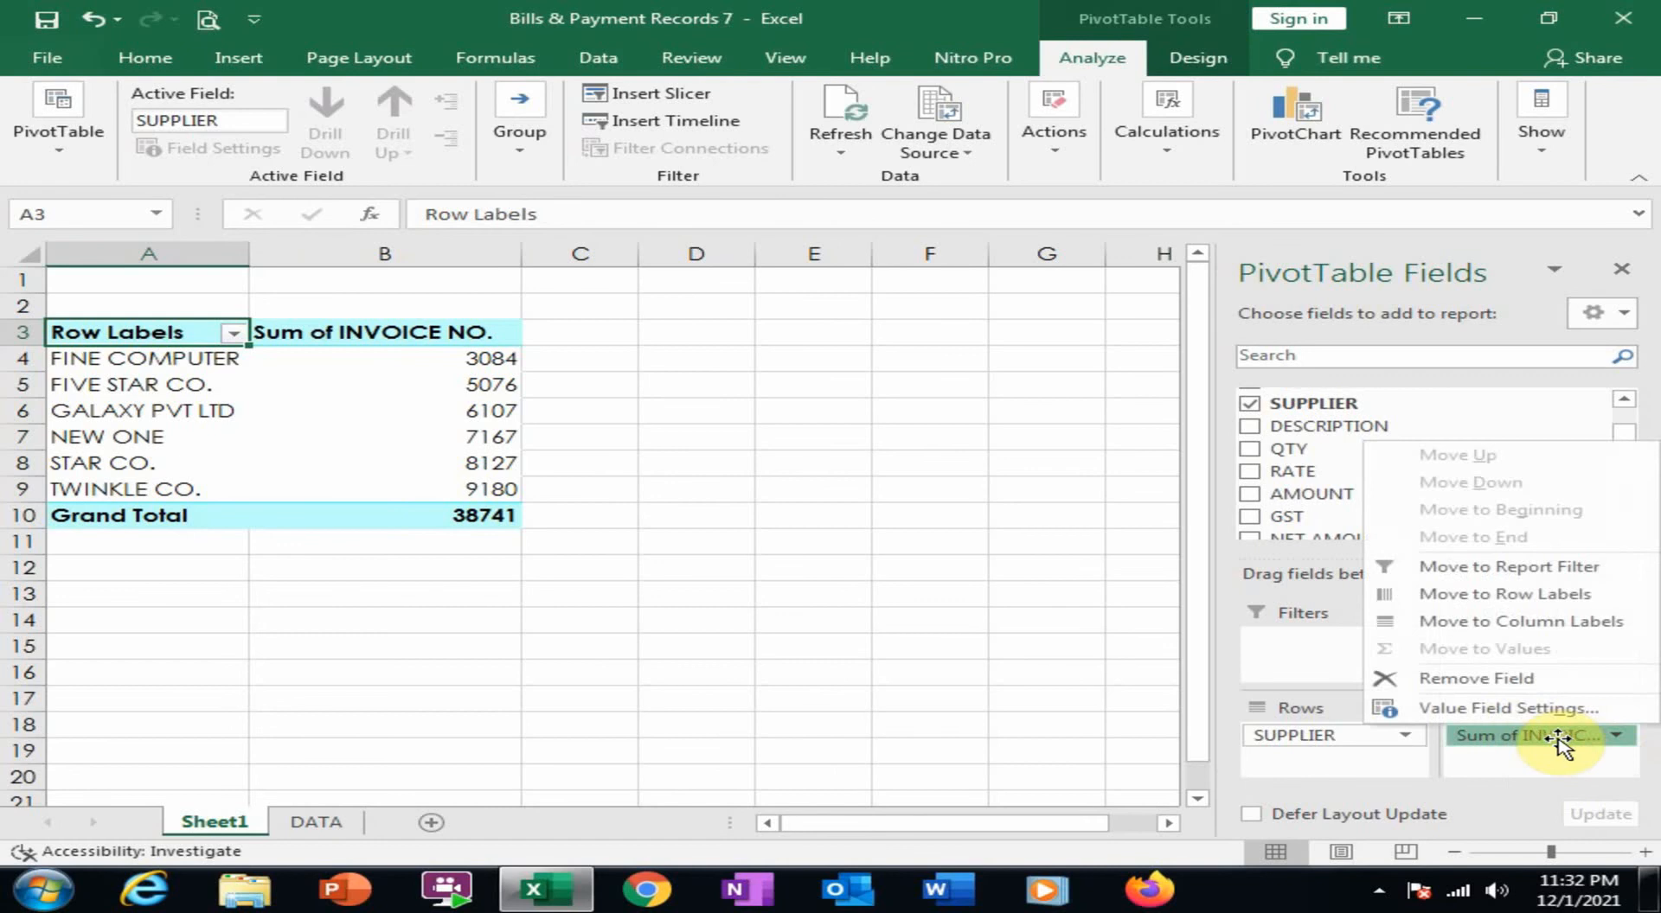
{"action": "left_click", "coordinate": [1509, 710]}
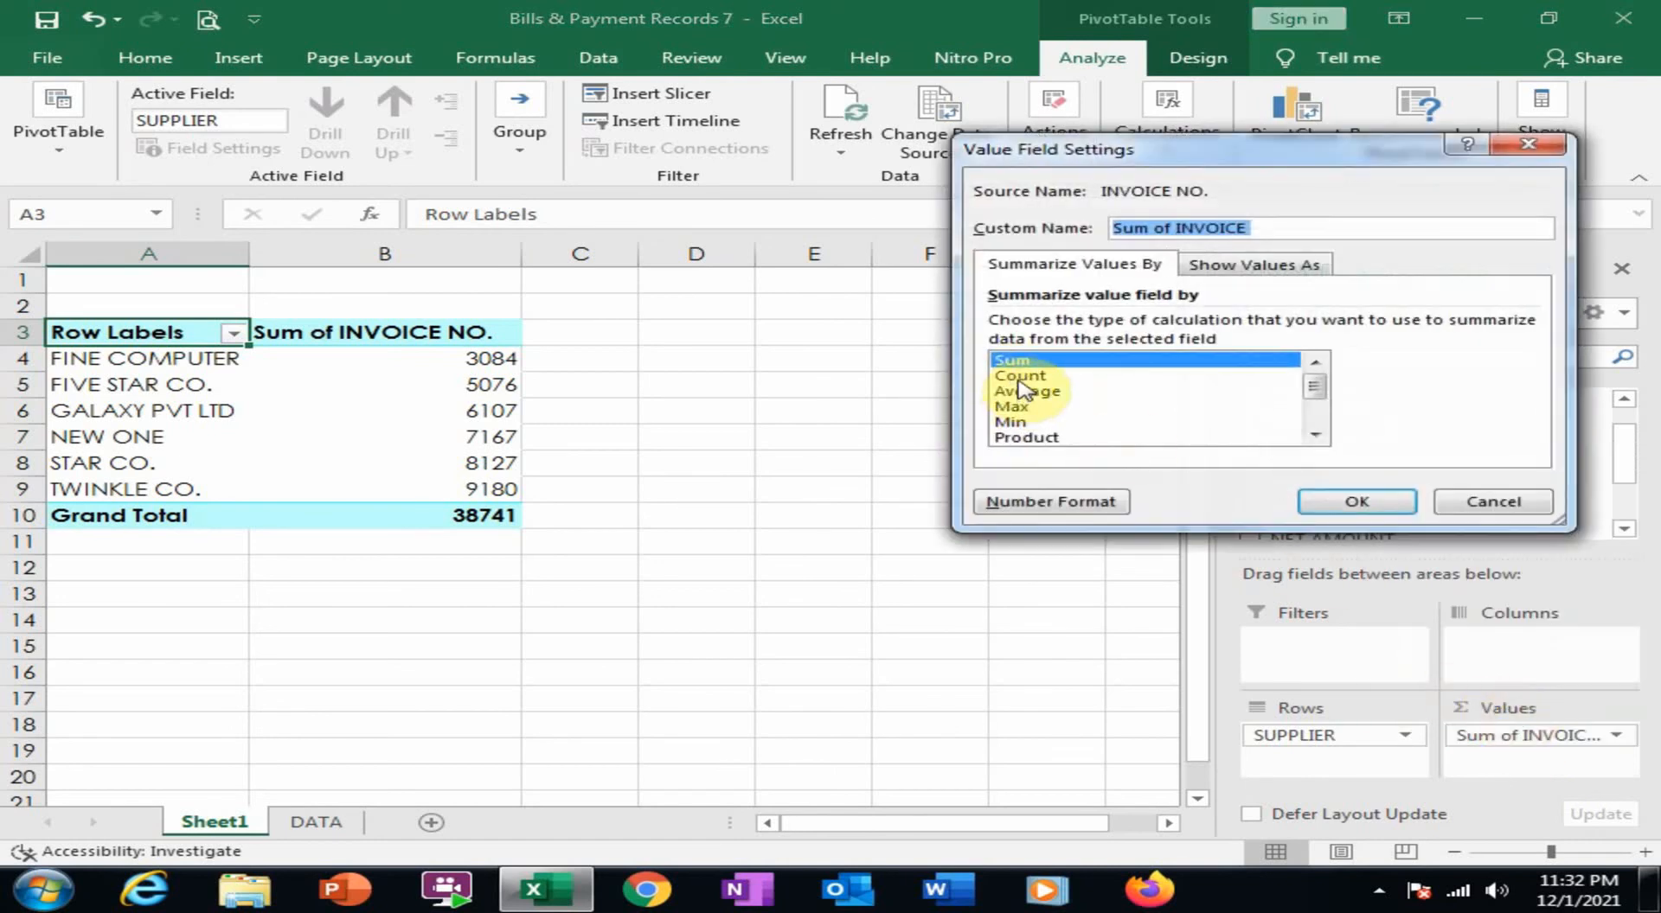
{"action": "left_click", "coordinate": [1020, 376]}
{"action": "left_click", "coordinate": [1336, 504]}
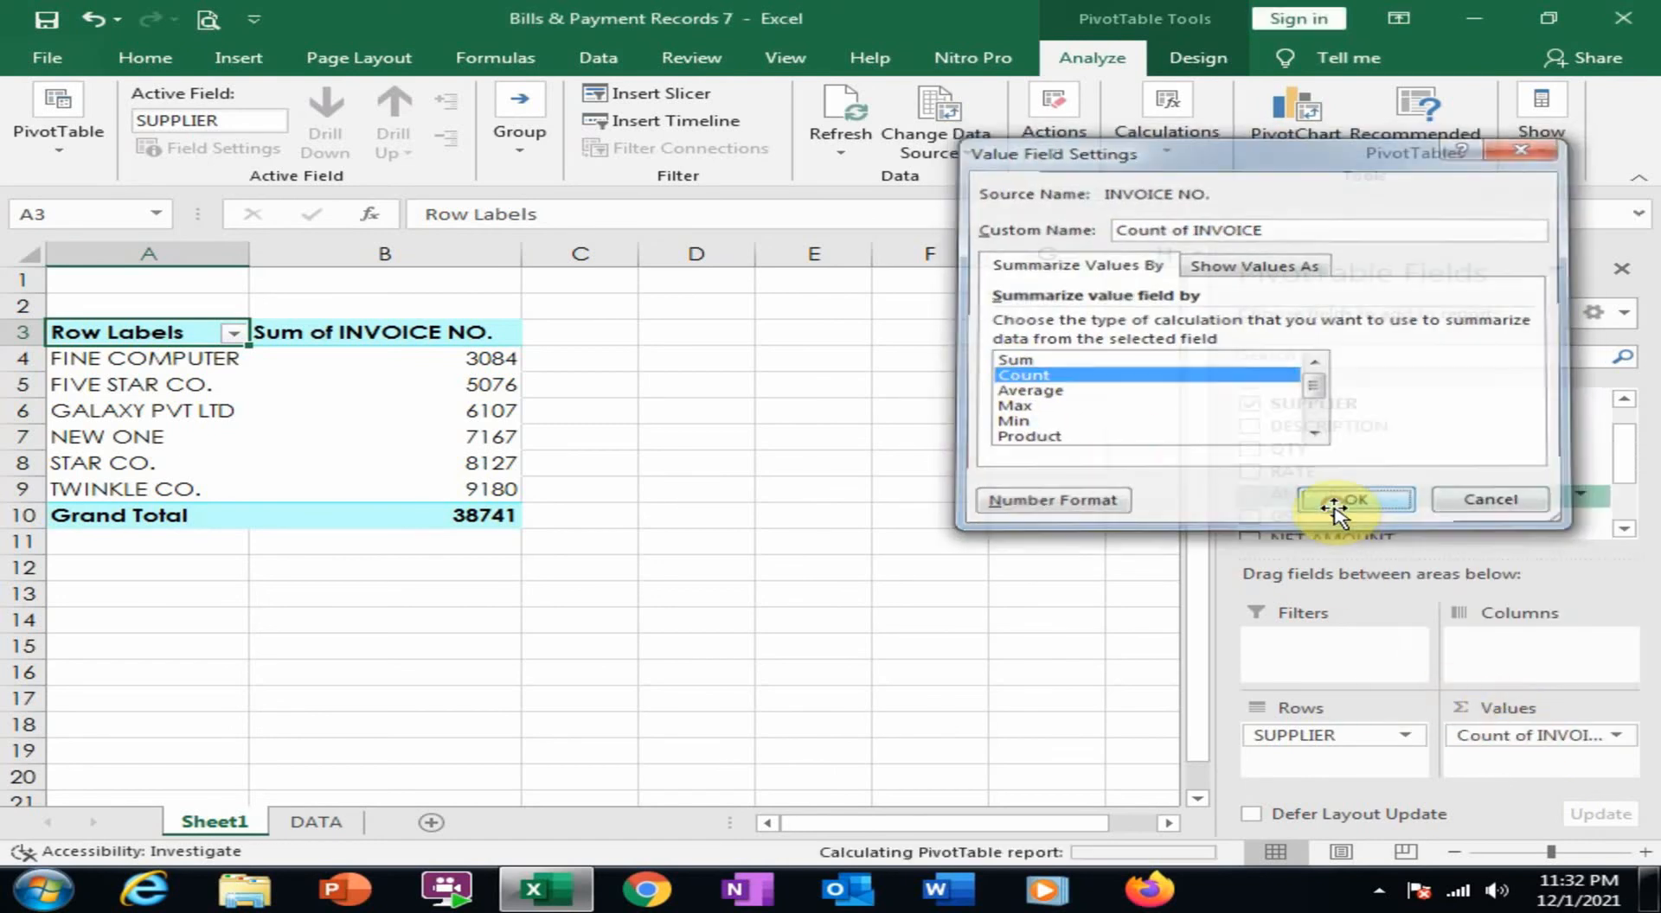
Examine the invoice count of each supplier and the grand total in the PivotTable.
{"action": "left_click", "coordinate": [156, 364]}
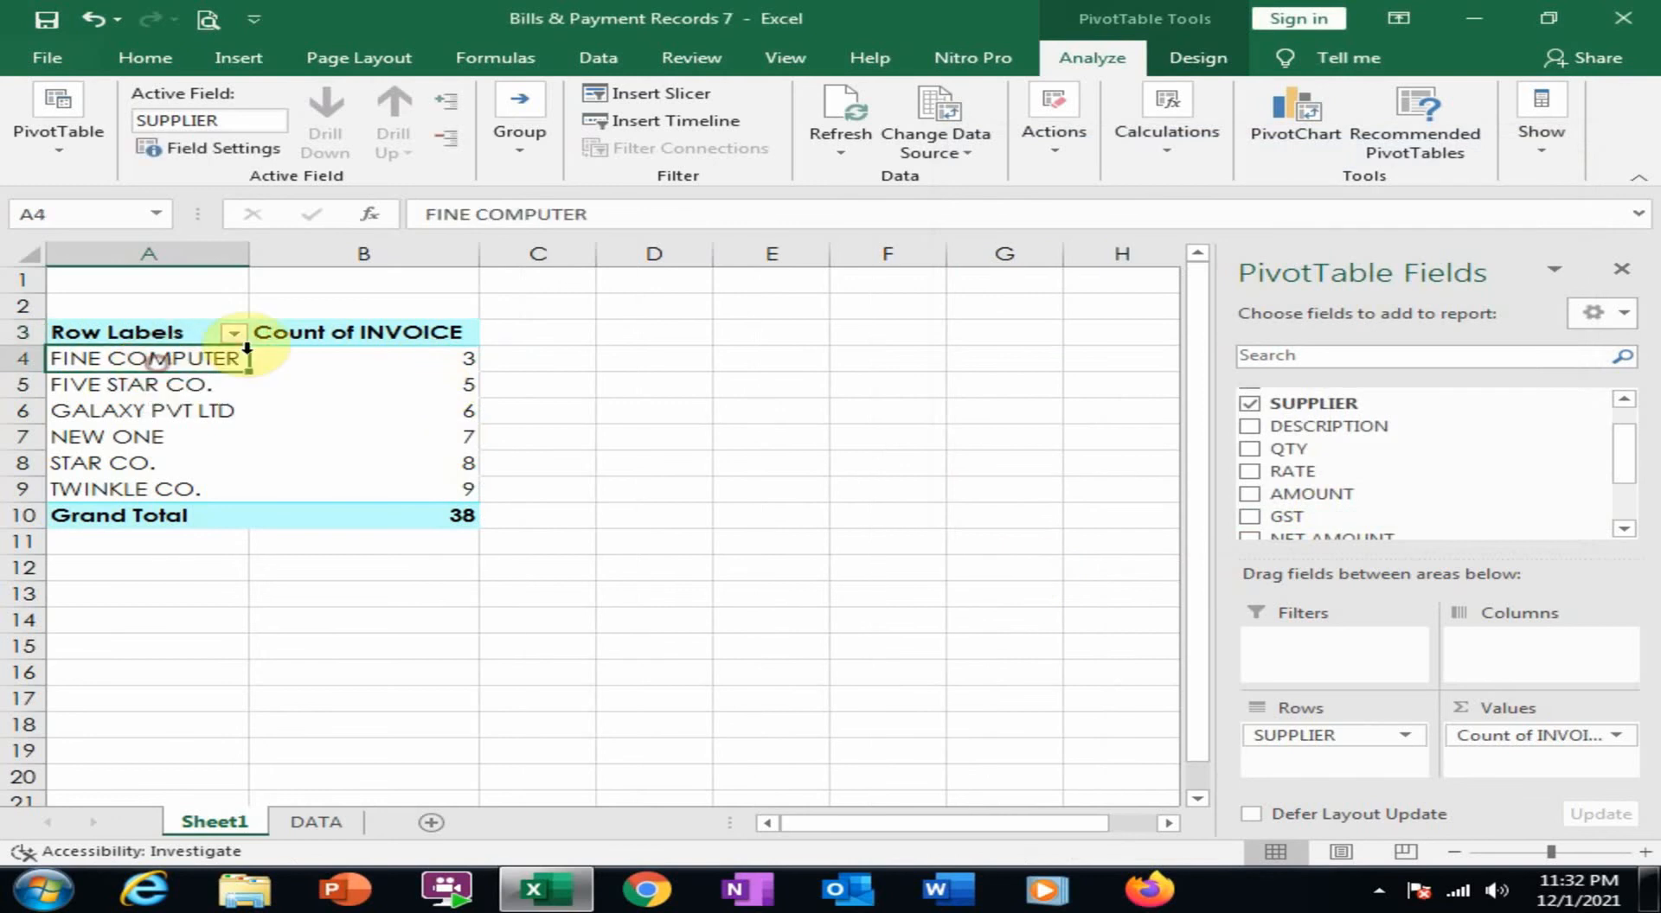
{"action": "left_click", "coordinate": [445, 360]}
{"action": "left_click", "coordinate": [180, 386]}
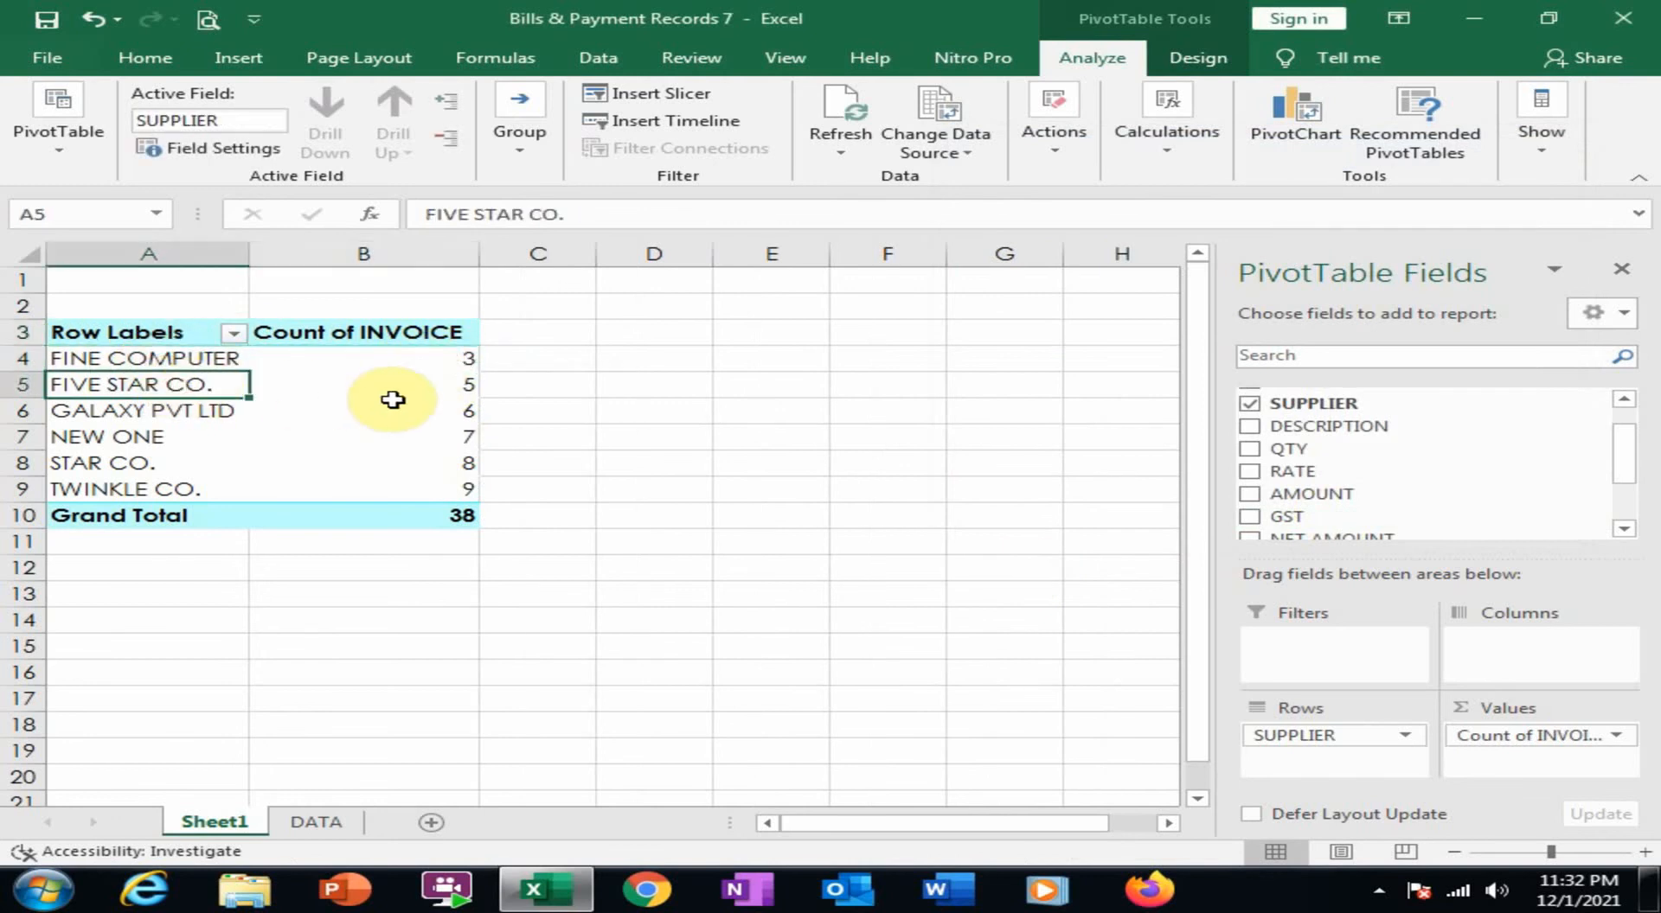
{"action": "left_click", "coordinate": [424, 387]}
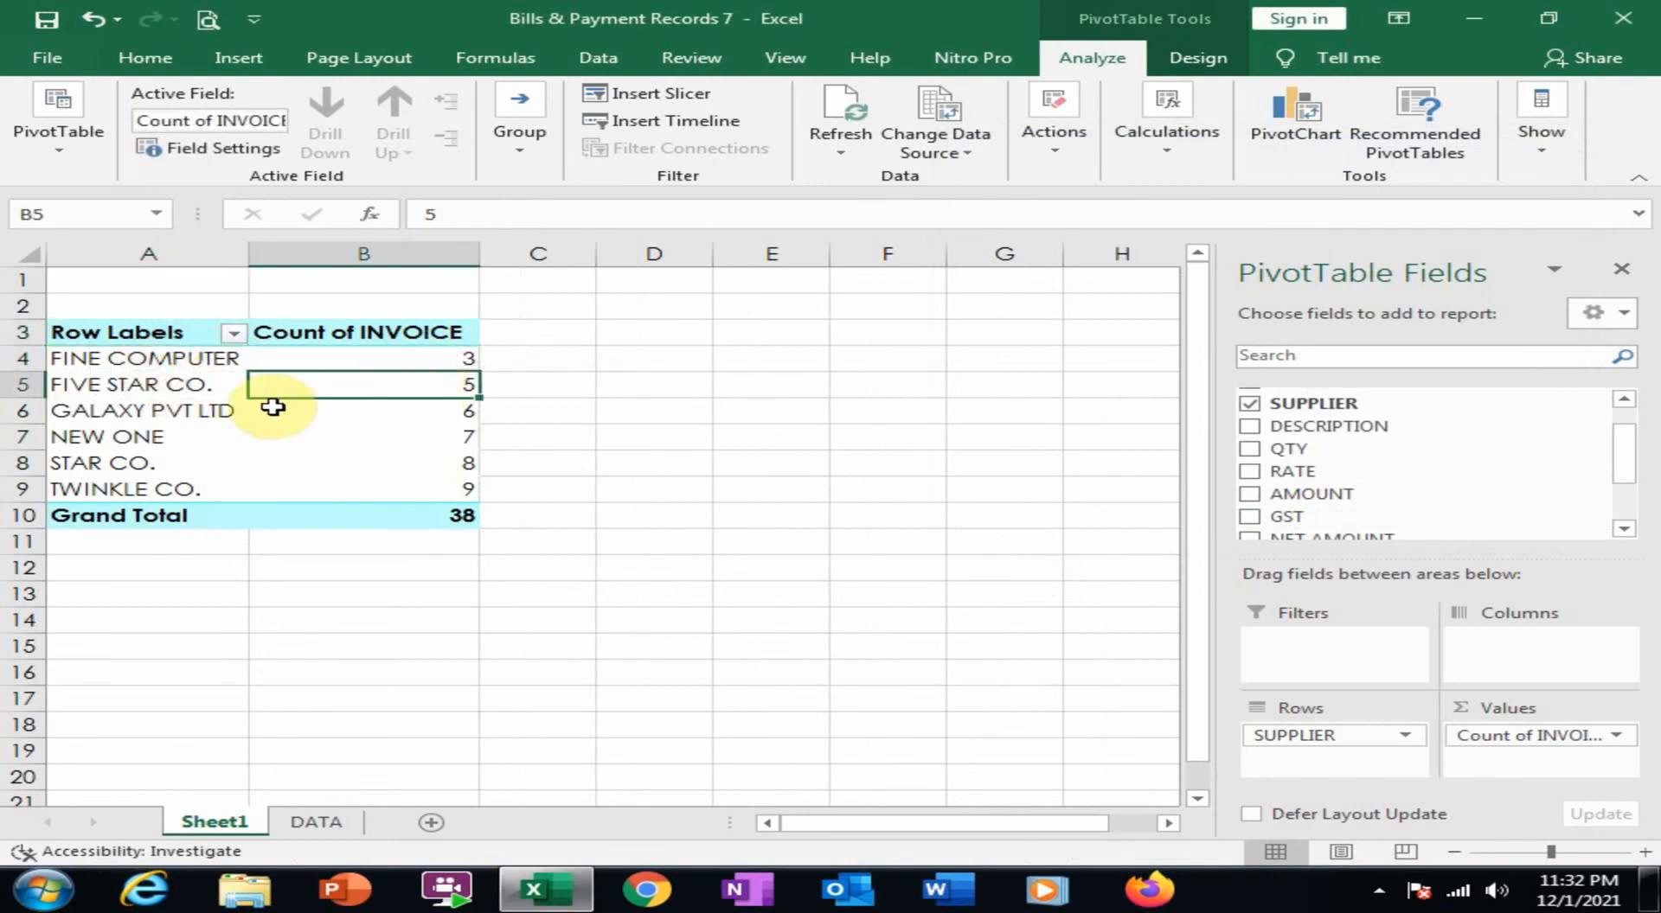
{"action": "left_click", "coordinate": [124, 417]}
{"action": "left_click_drag", "start_coordinate": [463, 437], "coordinate": [427, 488]}
{"action": "left_click", "coordinate": [426, 514]}
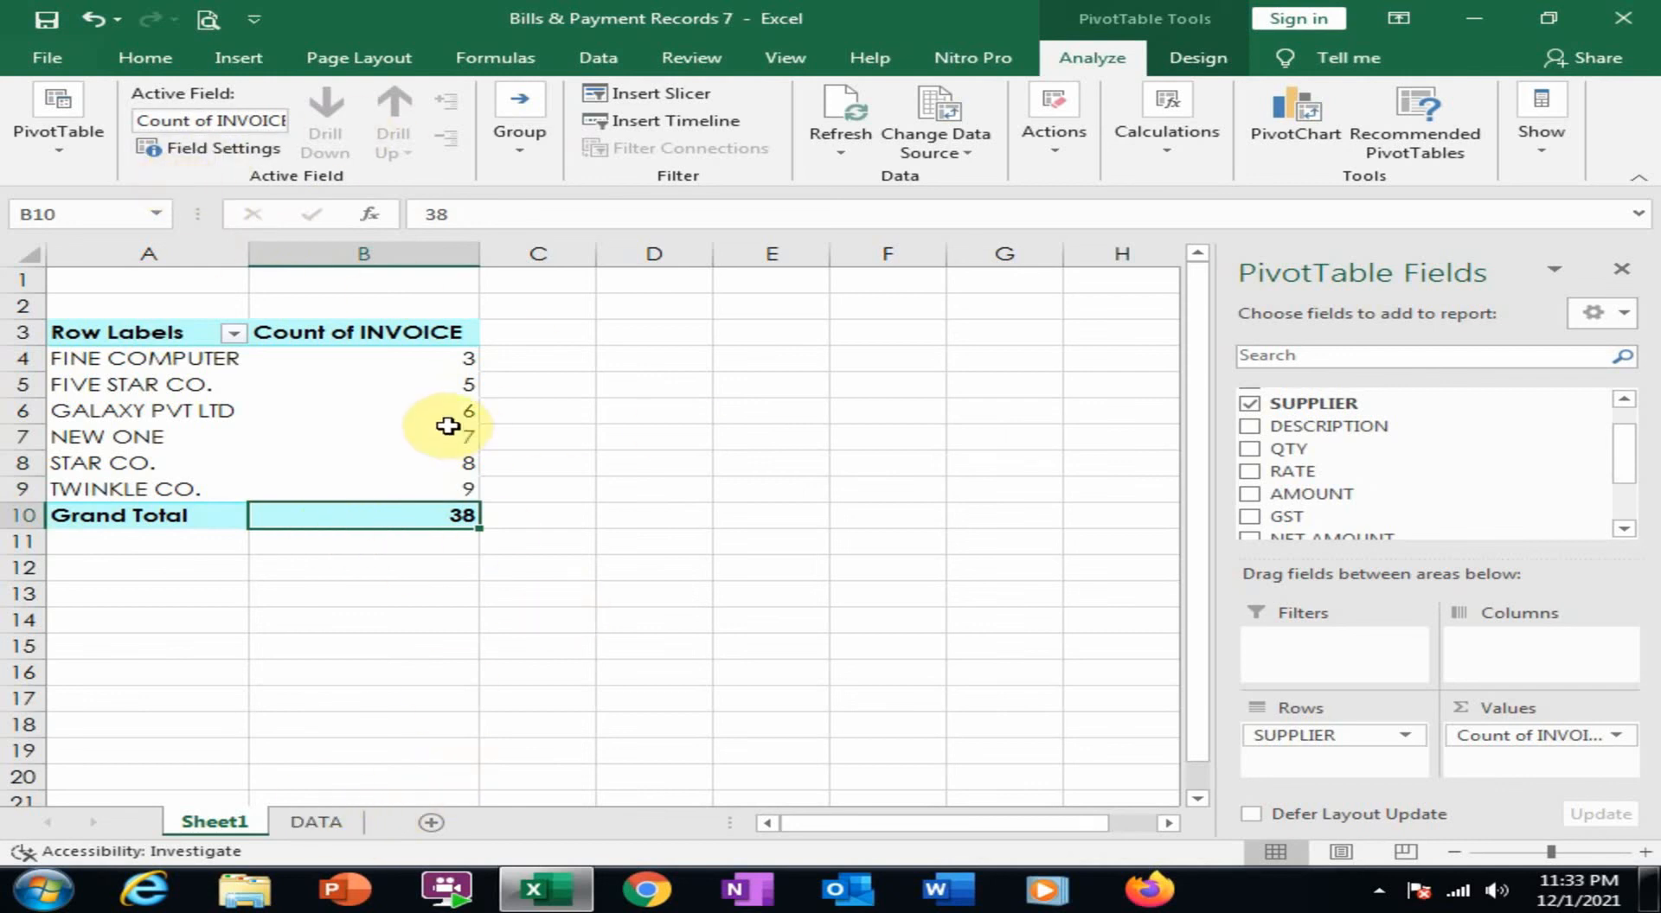
Check the FIND questions on the DATA sheet and add NET AMOUNT to the PivotTable values on Sheet1 as a sum per supplier.
{"action": "left_click", "coordinate": [354, 820]}
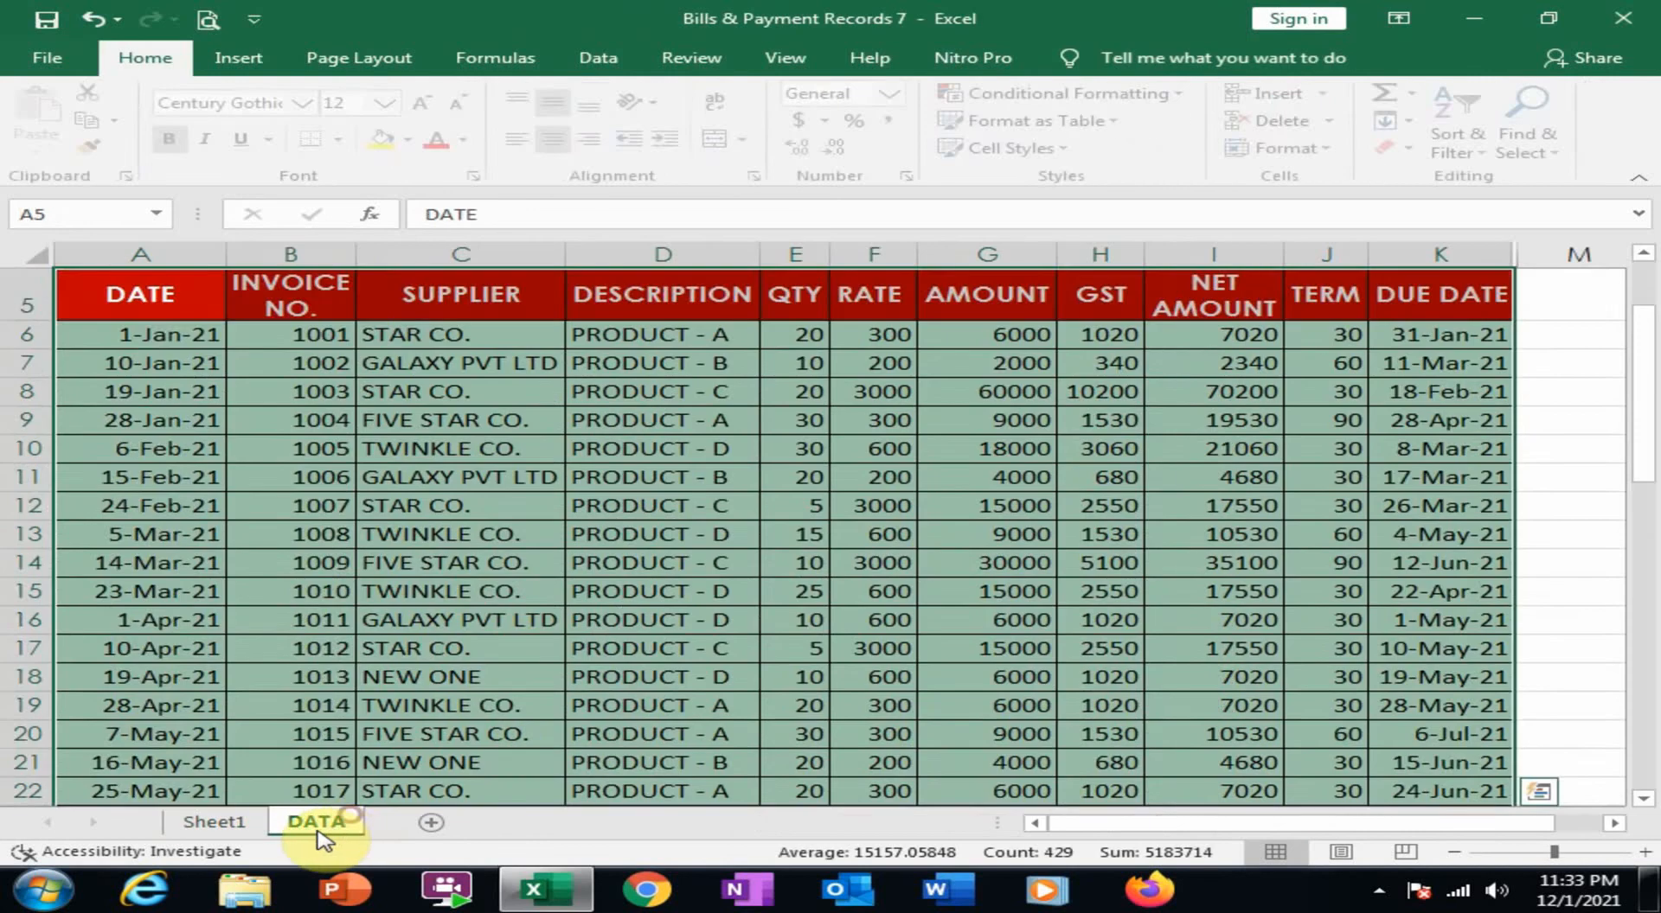
{"action": "scroll", "coordinate": [519, 685], "scroll_direction": "down", "scroll_amount": 13}
{"action": "left_click", "coordinate": [638, 592]}
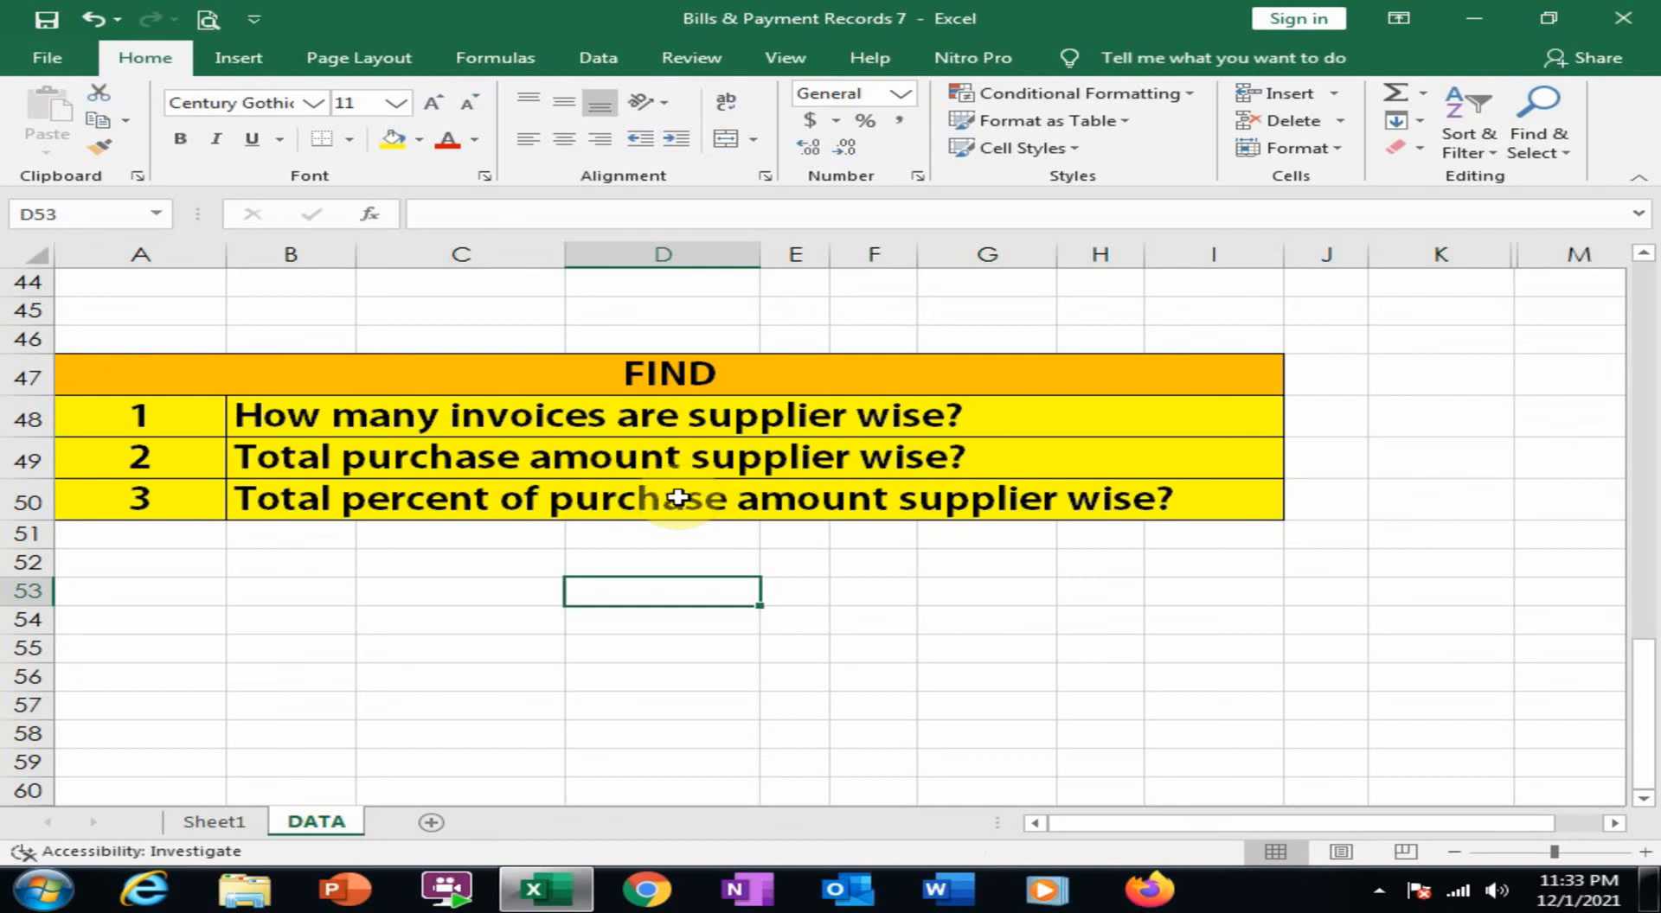
{"action": "left_click", "coordinate": [247, 825]}
{"action": "scroll", "coordinate": [1332, 502], "scroll_direction": "down", "scroll_amount": 1}
{"action": "left_click", "coordinate": [561, 407]}
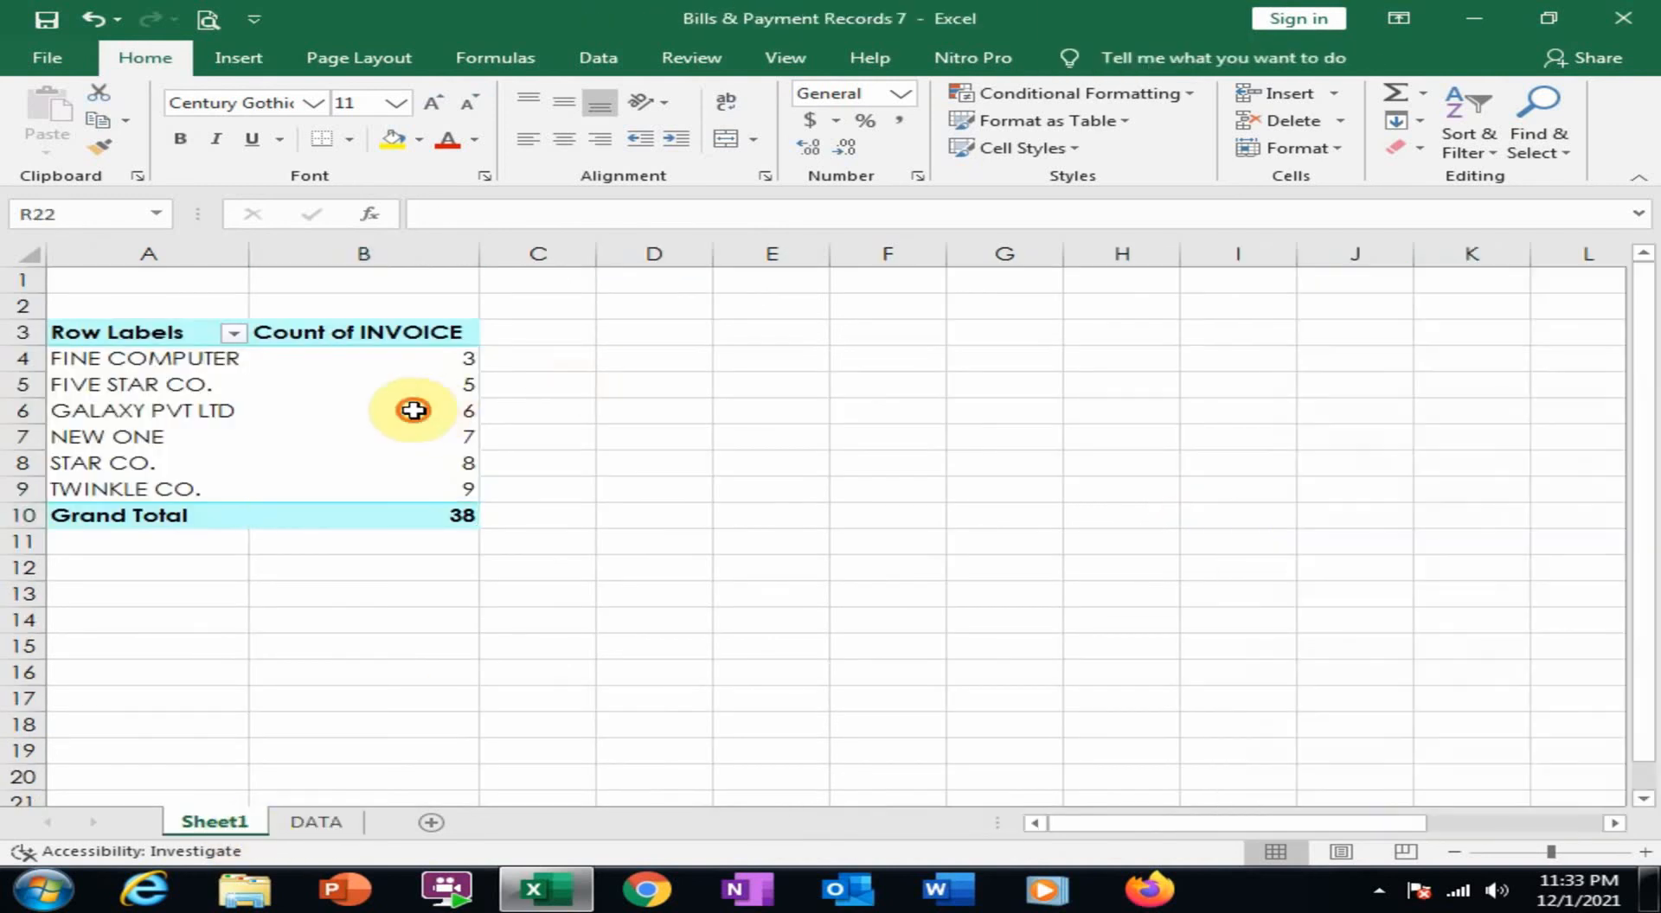
{"action": "left_click", "coordinate": [411, 410]}
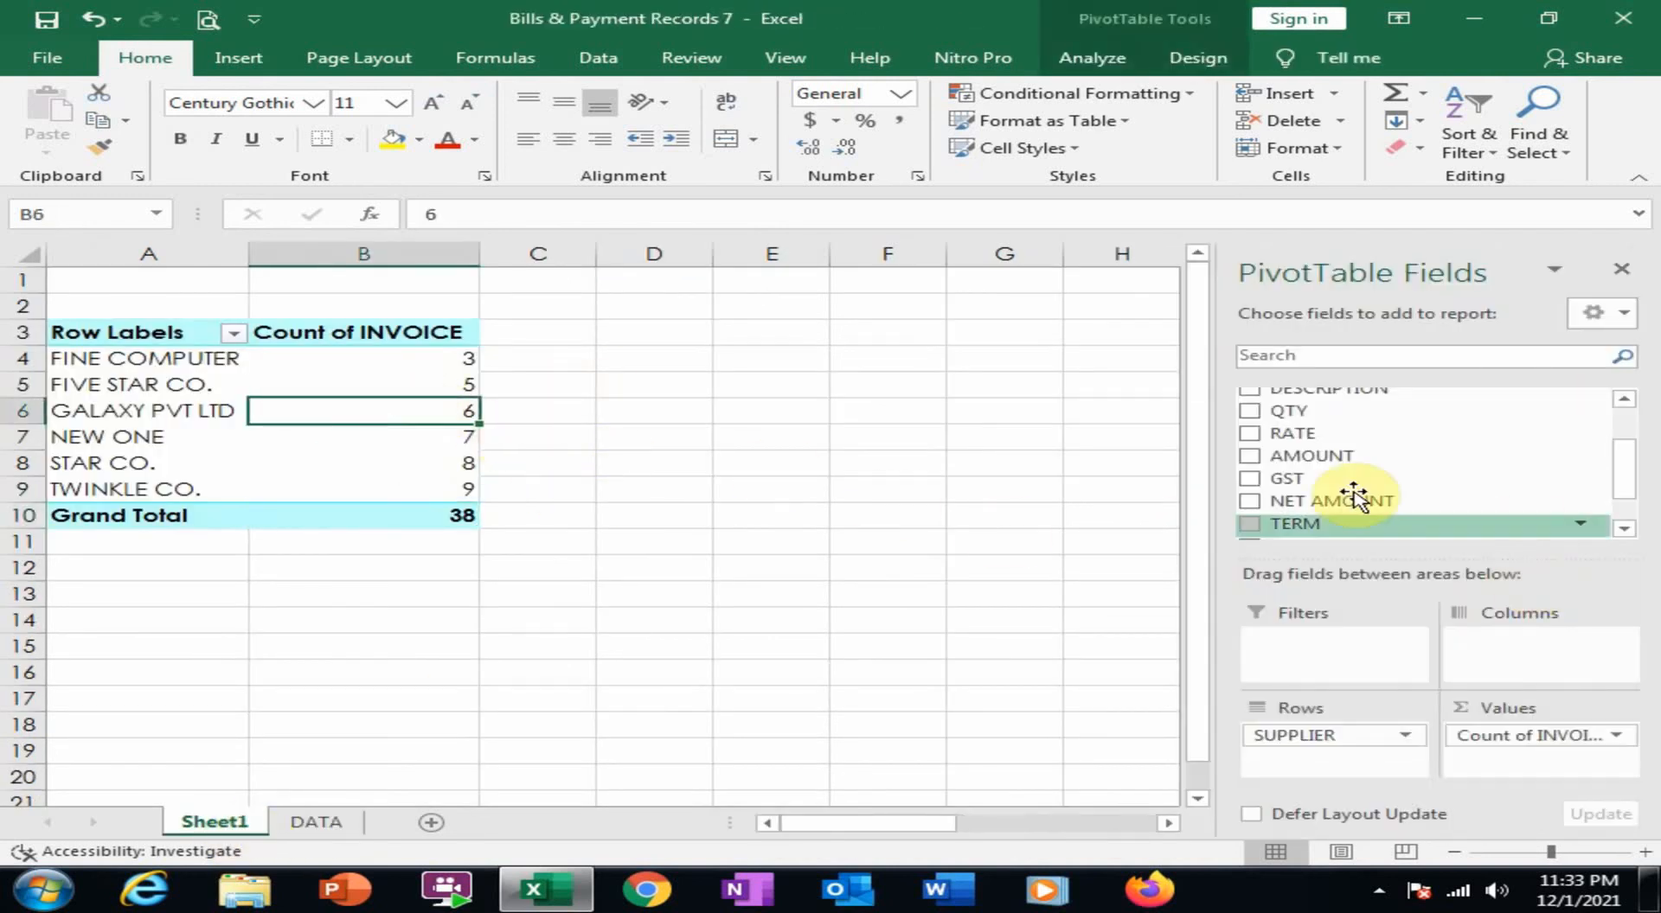
{"action": "left_click_drag", "start_coordinate": [1302, 506], "coordinate": [1529, 774]}
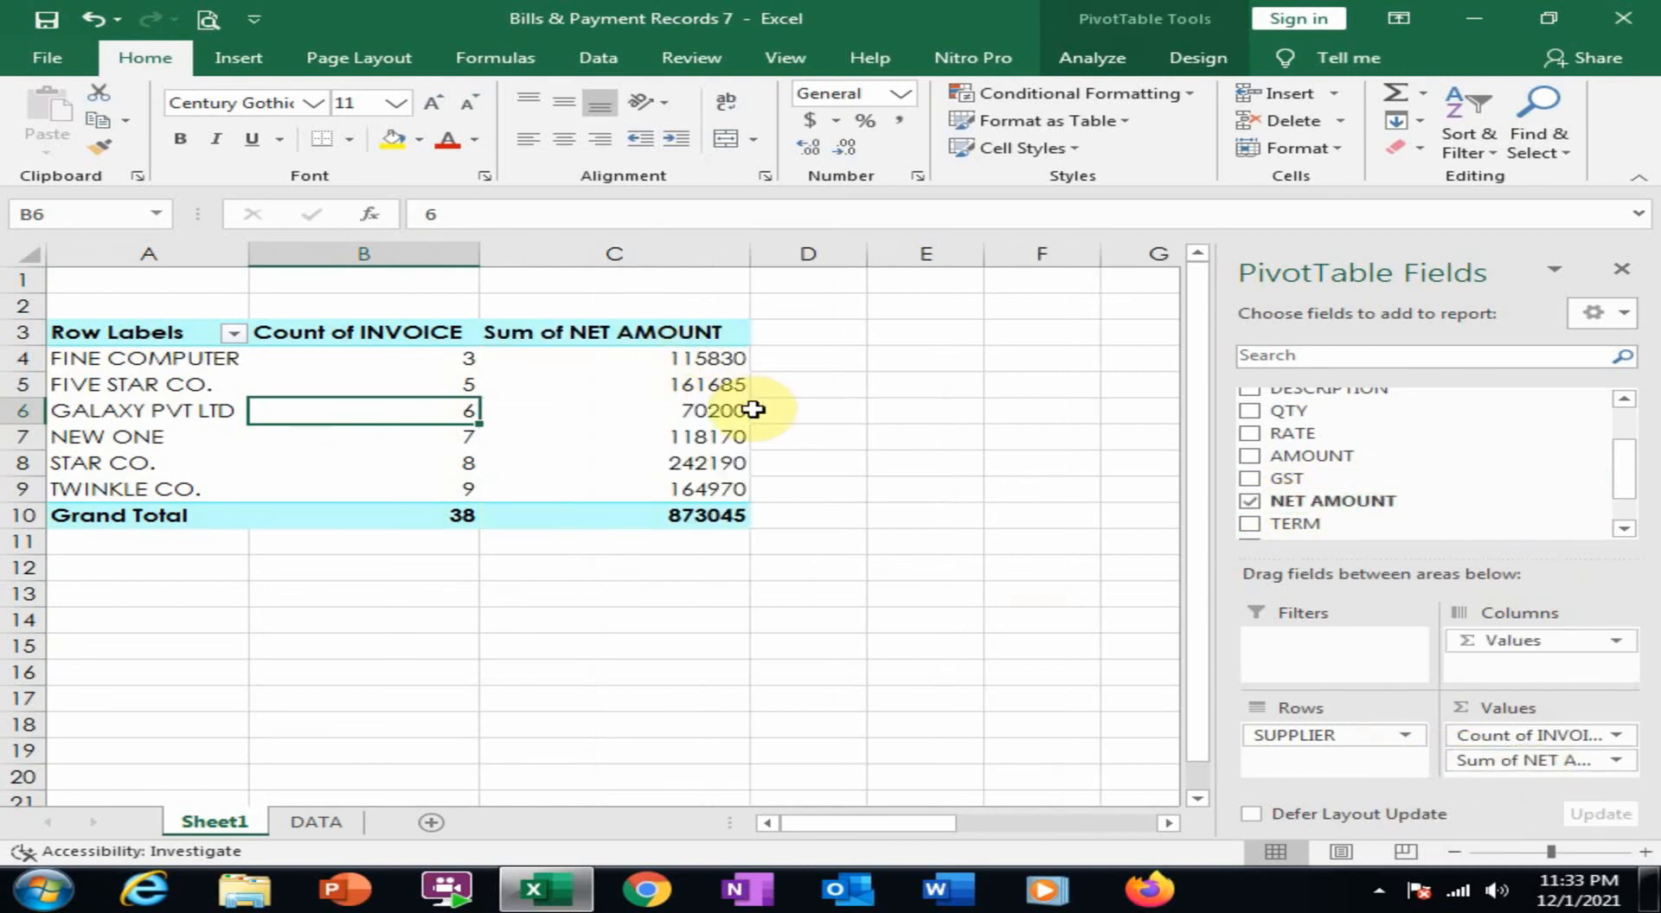
{"action": "left_click", "coordinate": [177, 363]}
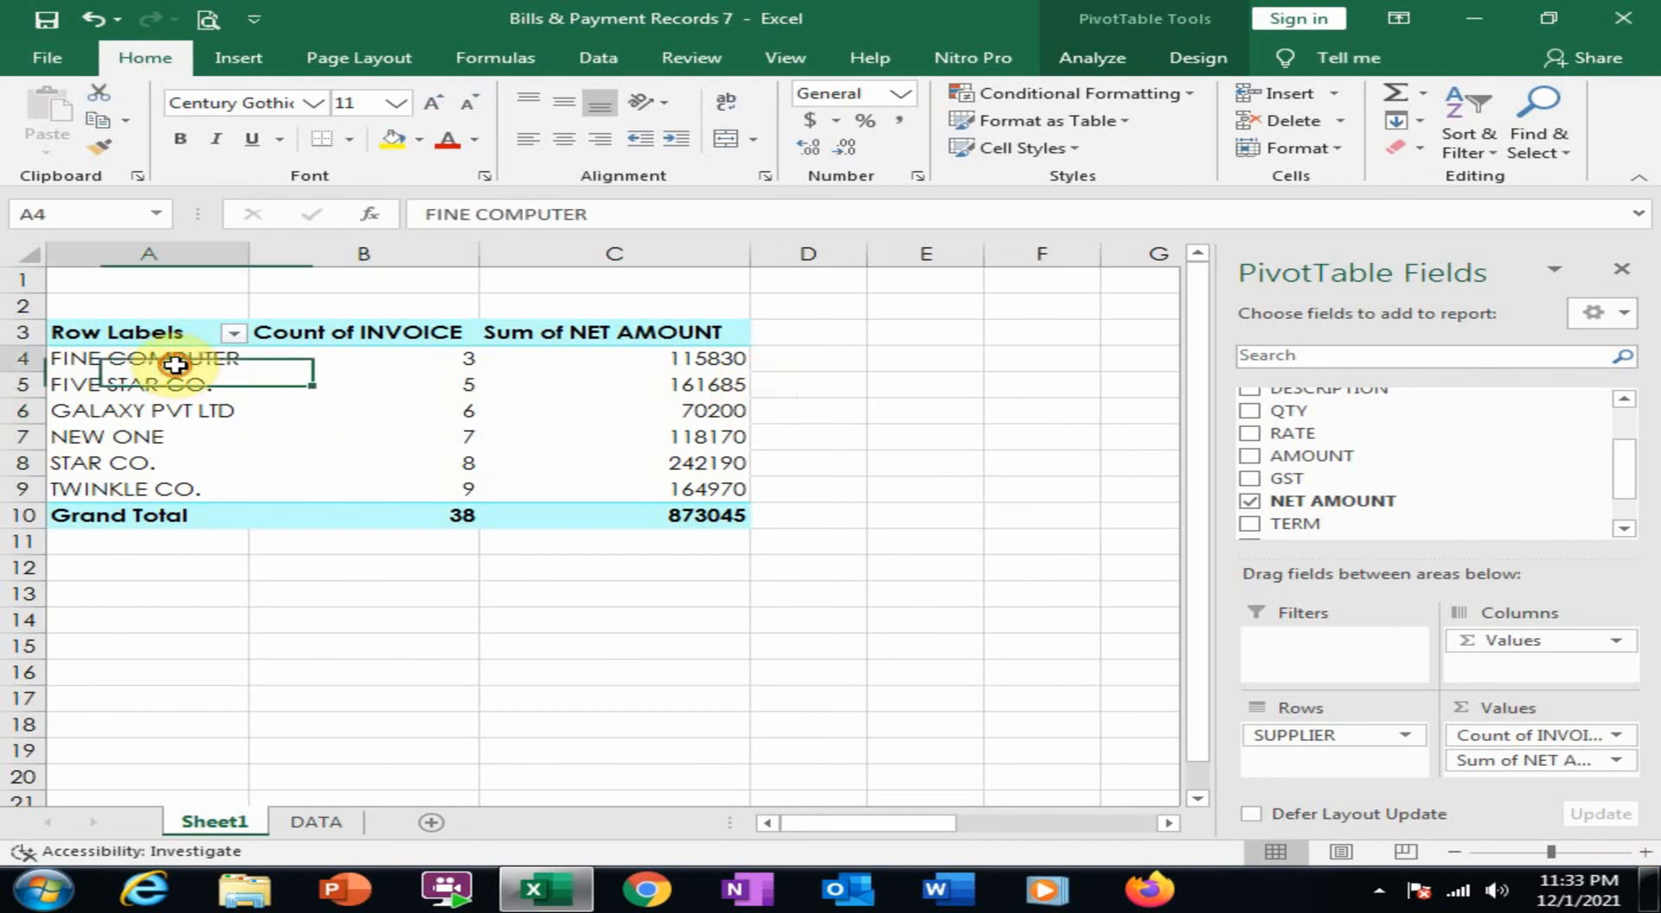
{"action": "left_click", "coordinate": [677, 364]}
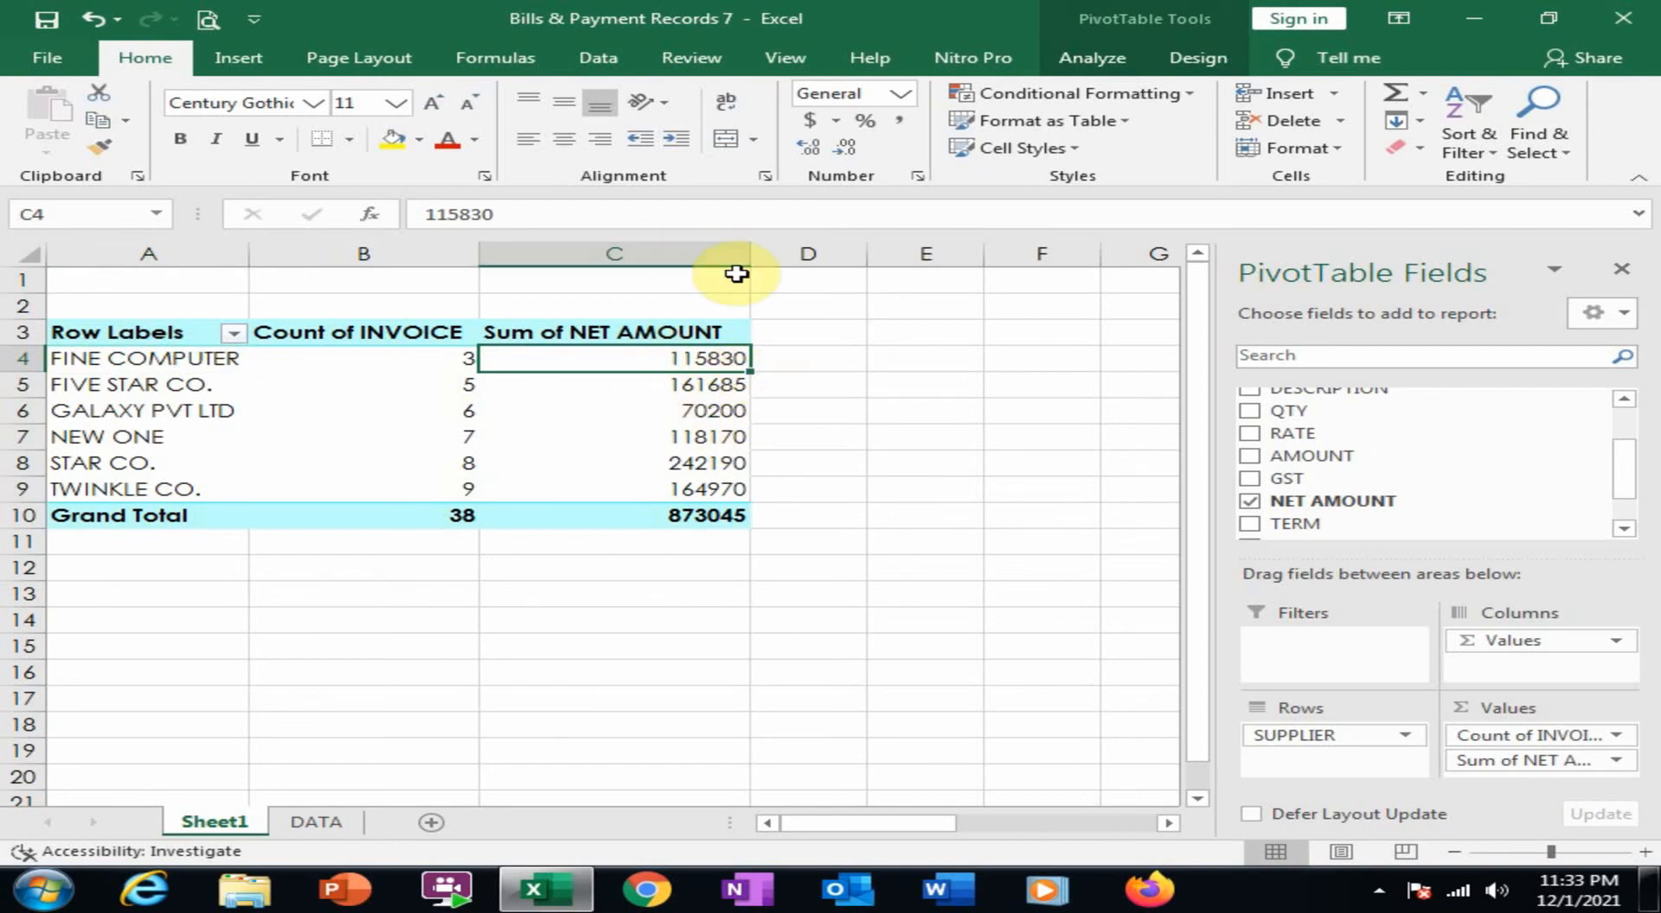
Apply the comma number format with two decimals to the Sum of NET AMOUNT column and review the supplier amounts.
{"action": "left_click", "coordinate": [662, 257]}
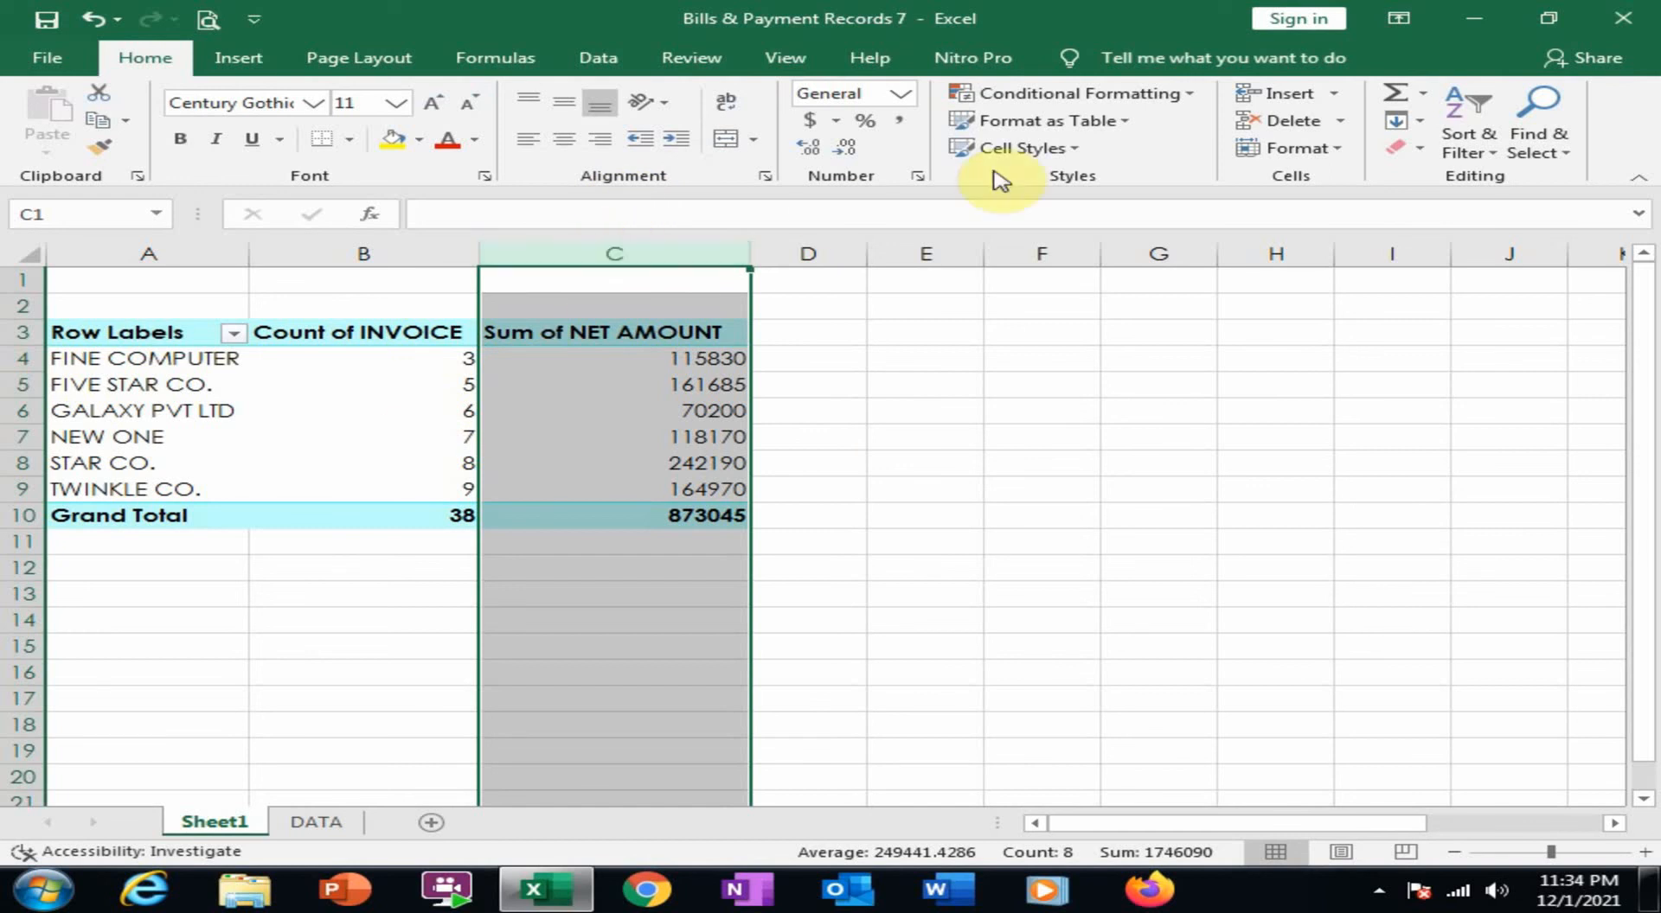
{"action": "left_click", "coordinate": [904, 124]}
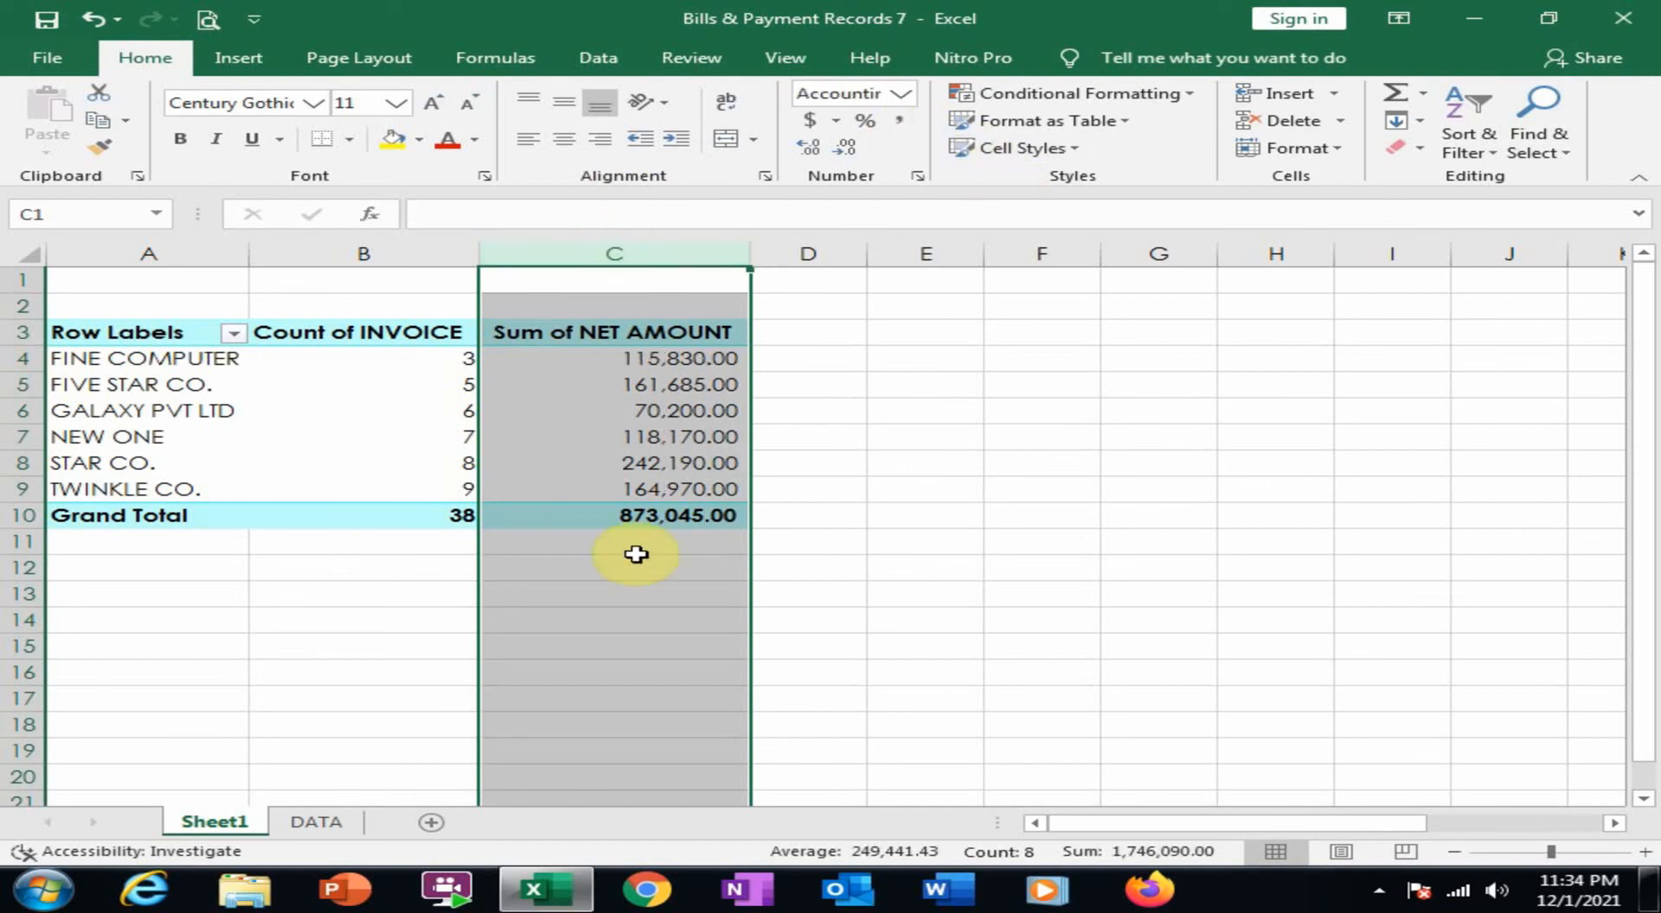
{"action": "left_click", "coordinate": [674, 439]}
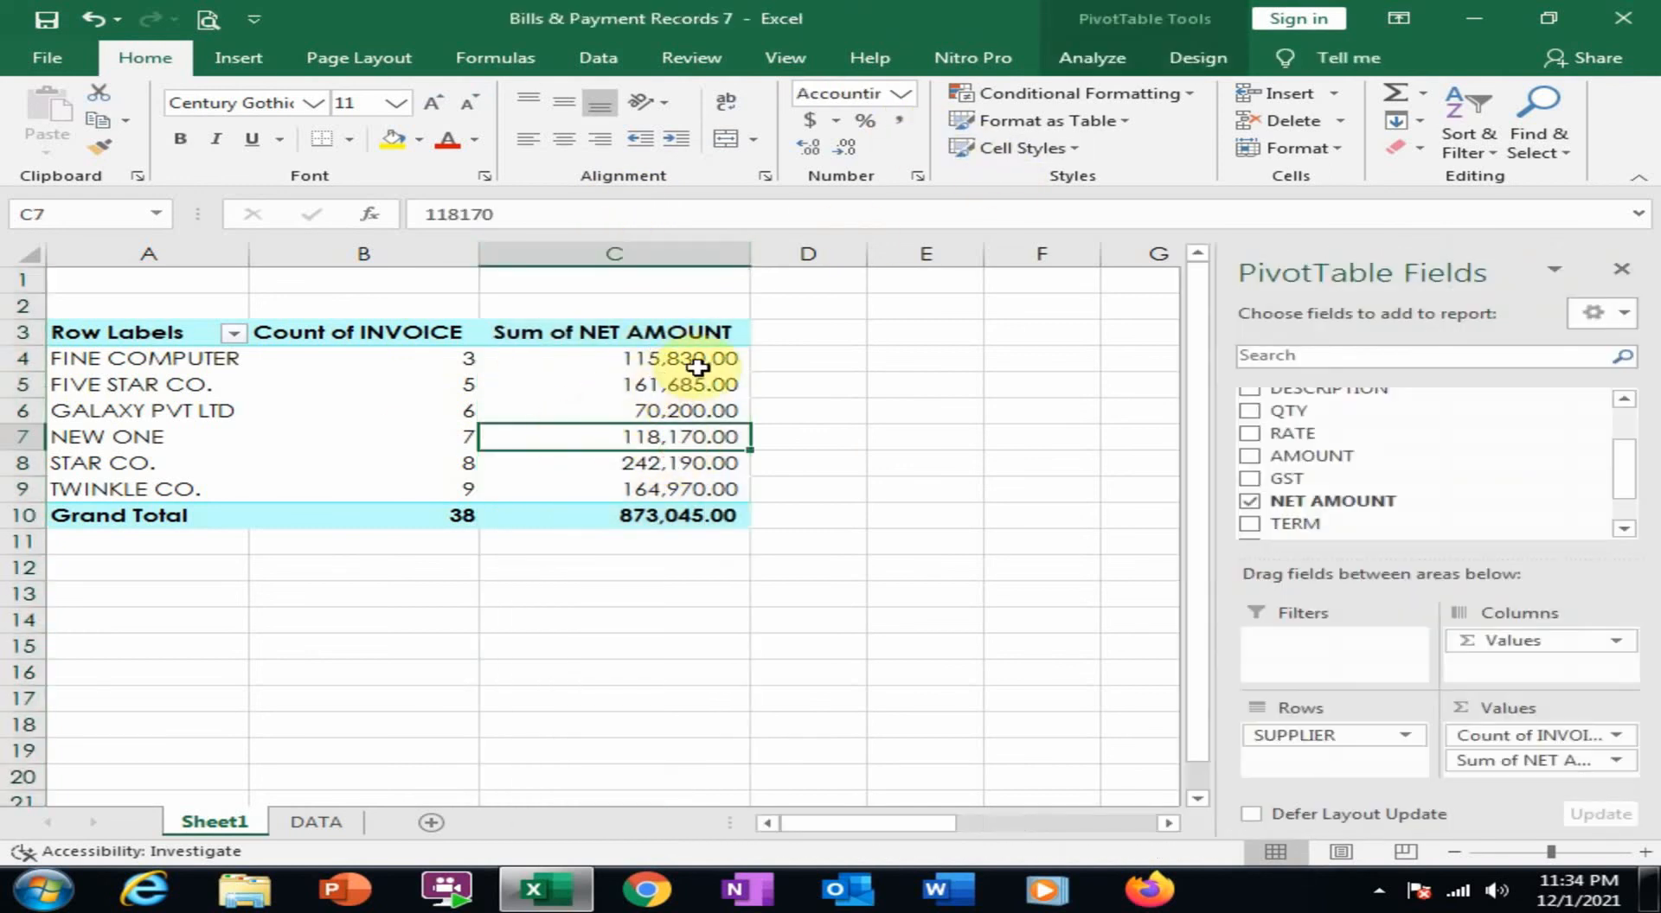
{"action": "left_click", "coordinate": [674, 358]}
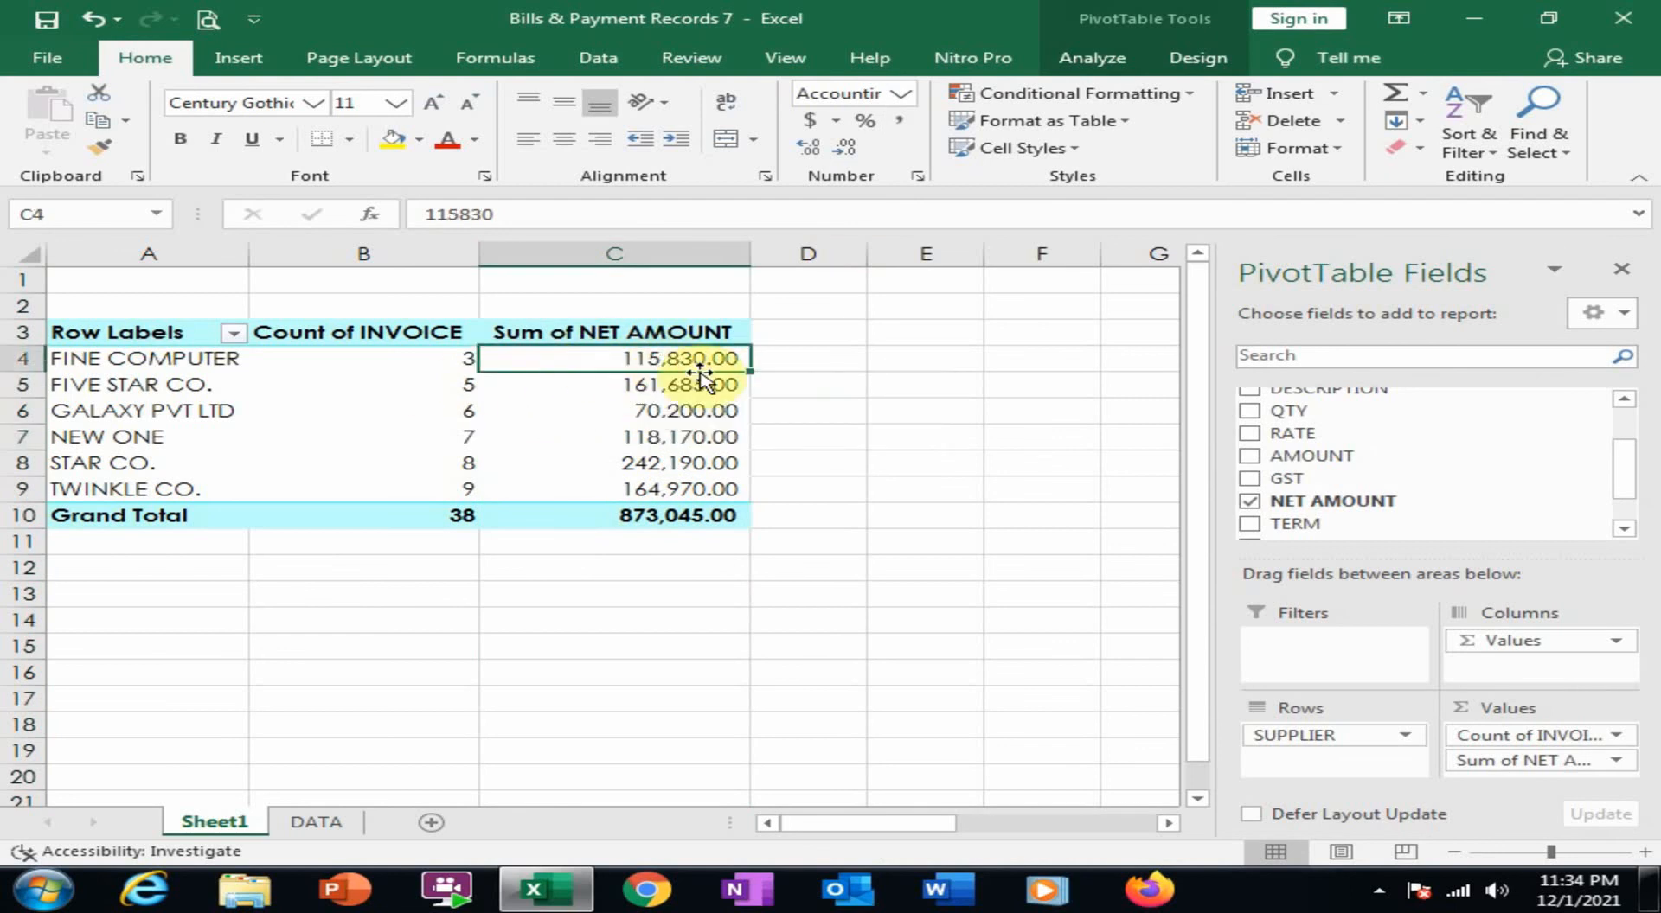
{"action": "left_click", "coordinate": [108, 361]}
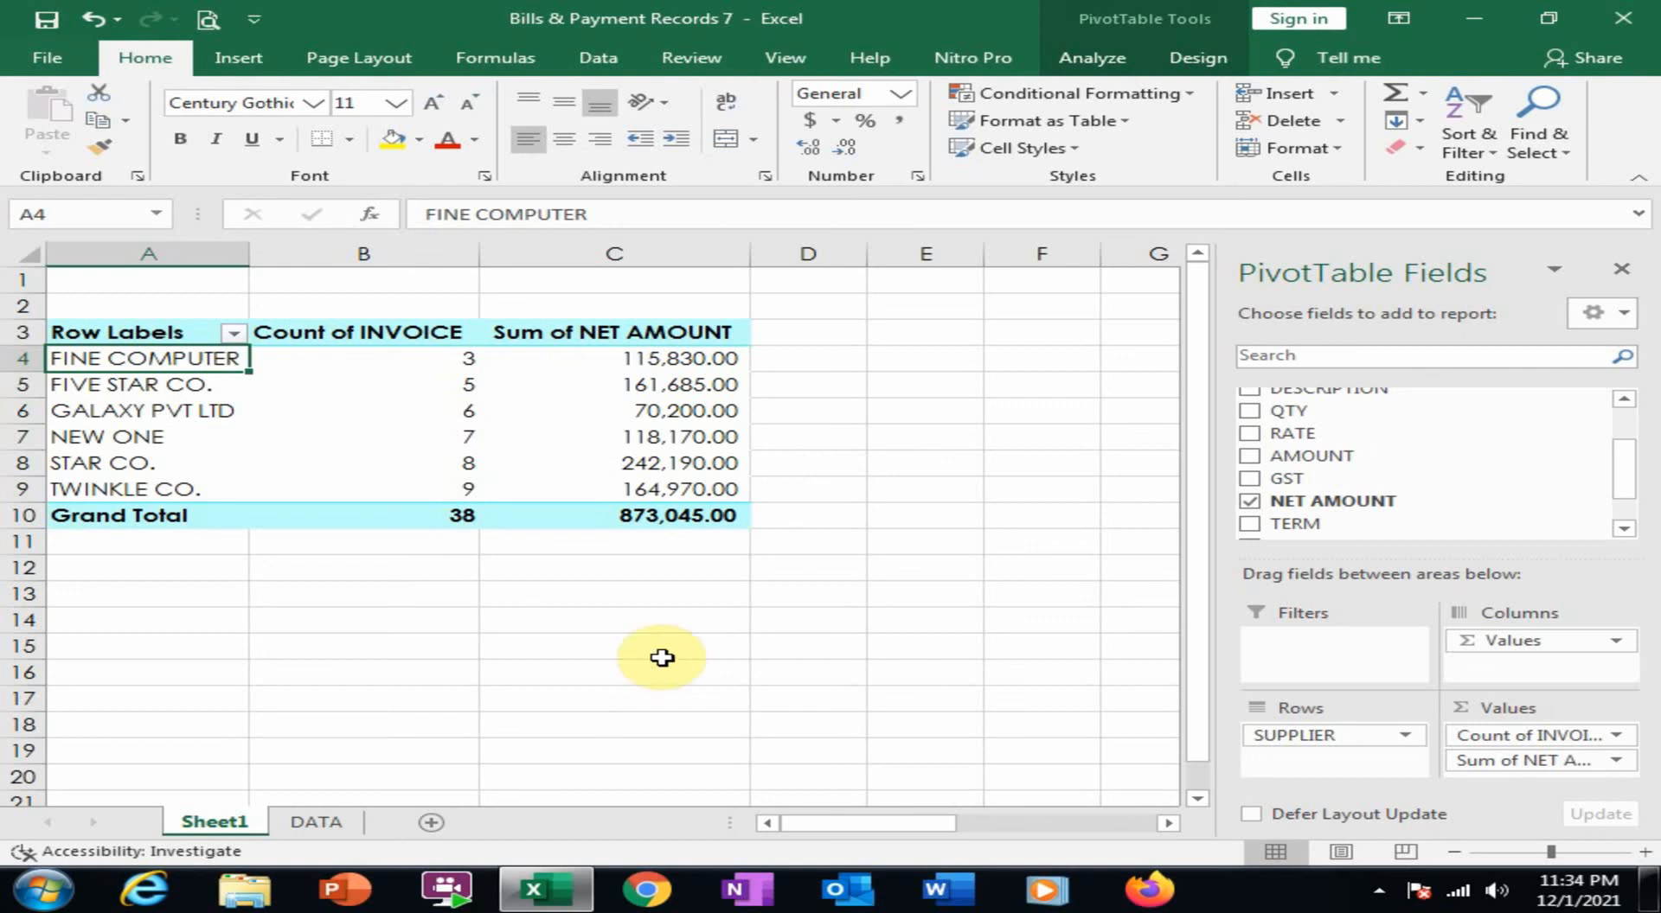
{"action": "left_click", "coordinate": [160, 382]}
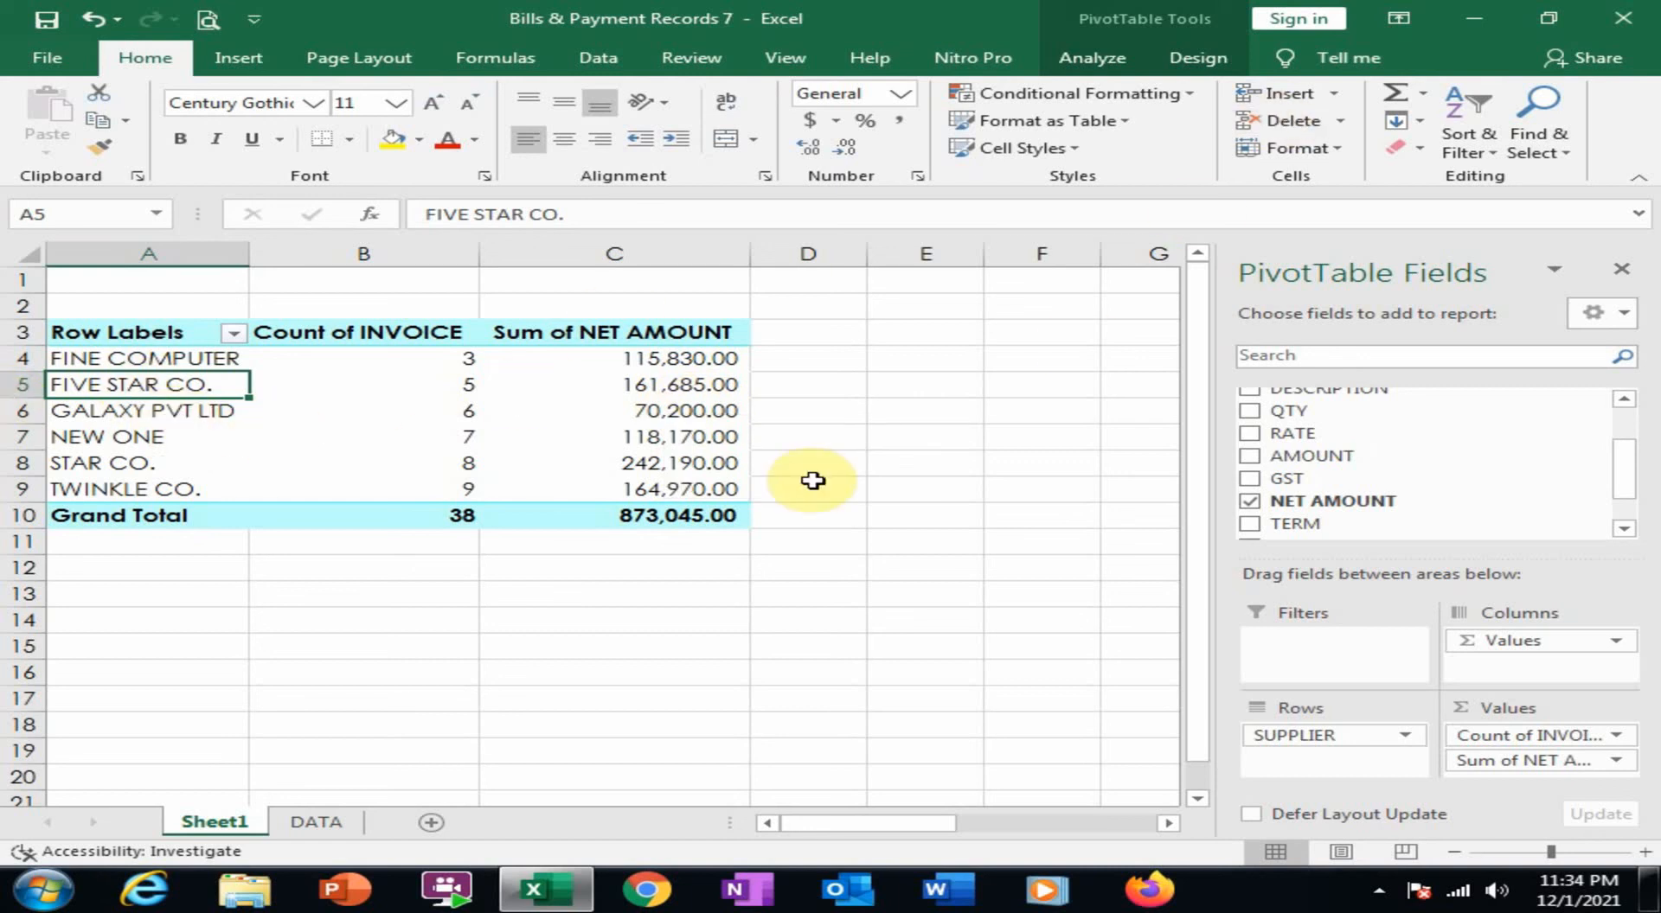
{"action": "left_click", "coordinate": [650, 419]}
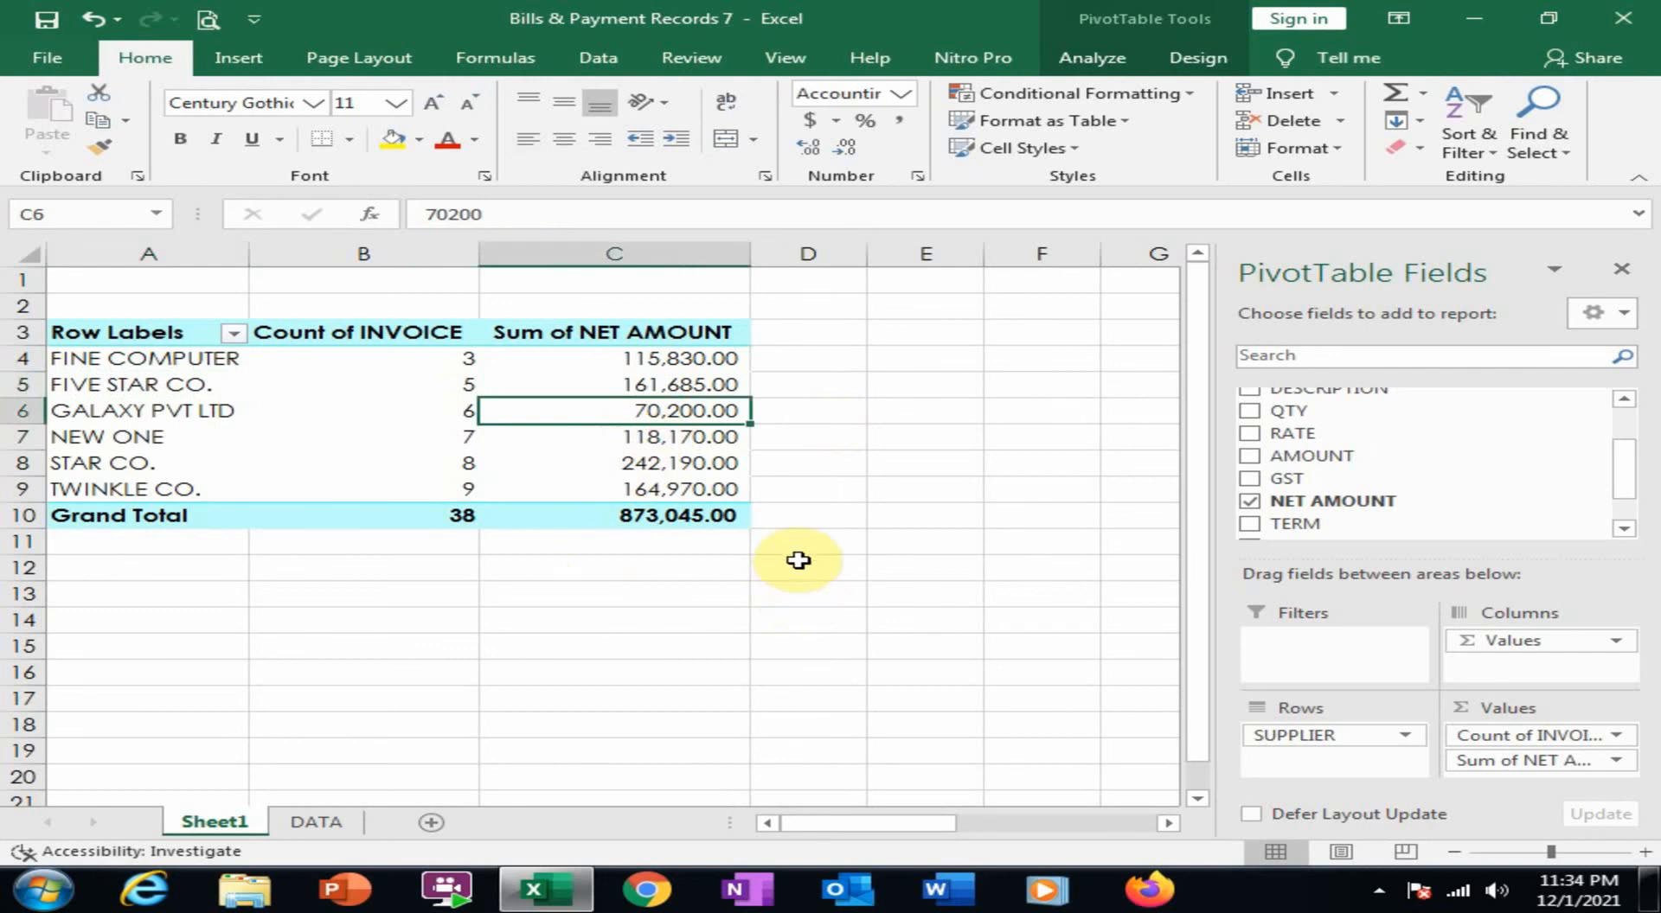
Check the percentage question on the DATA sheet and add NET AMOUNT to the PivotTable values a second time, shown as % of Grand Total.
{"action": "left_click", "coordinate": [313, 824]}
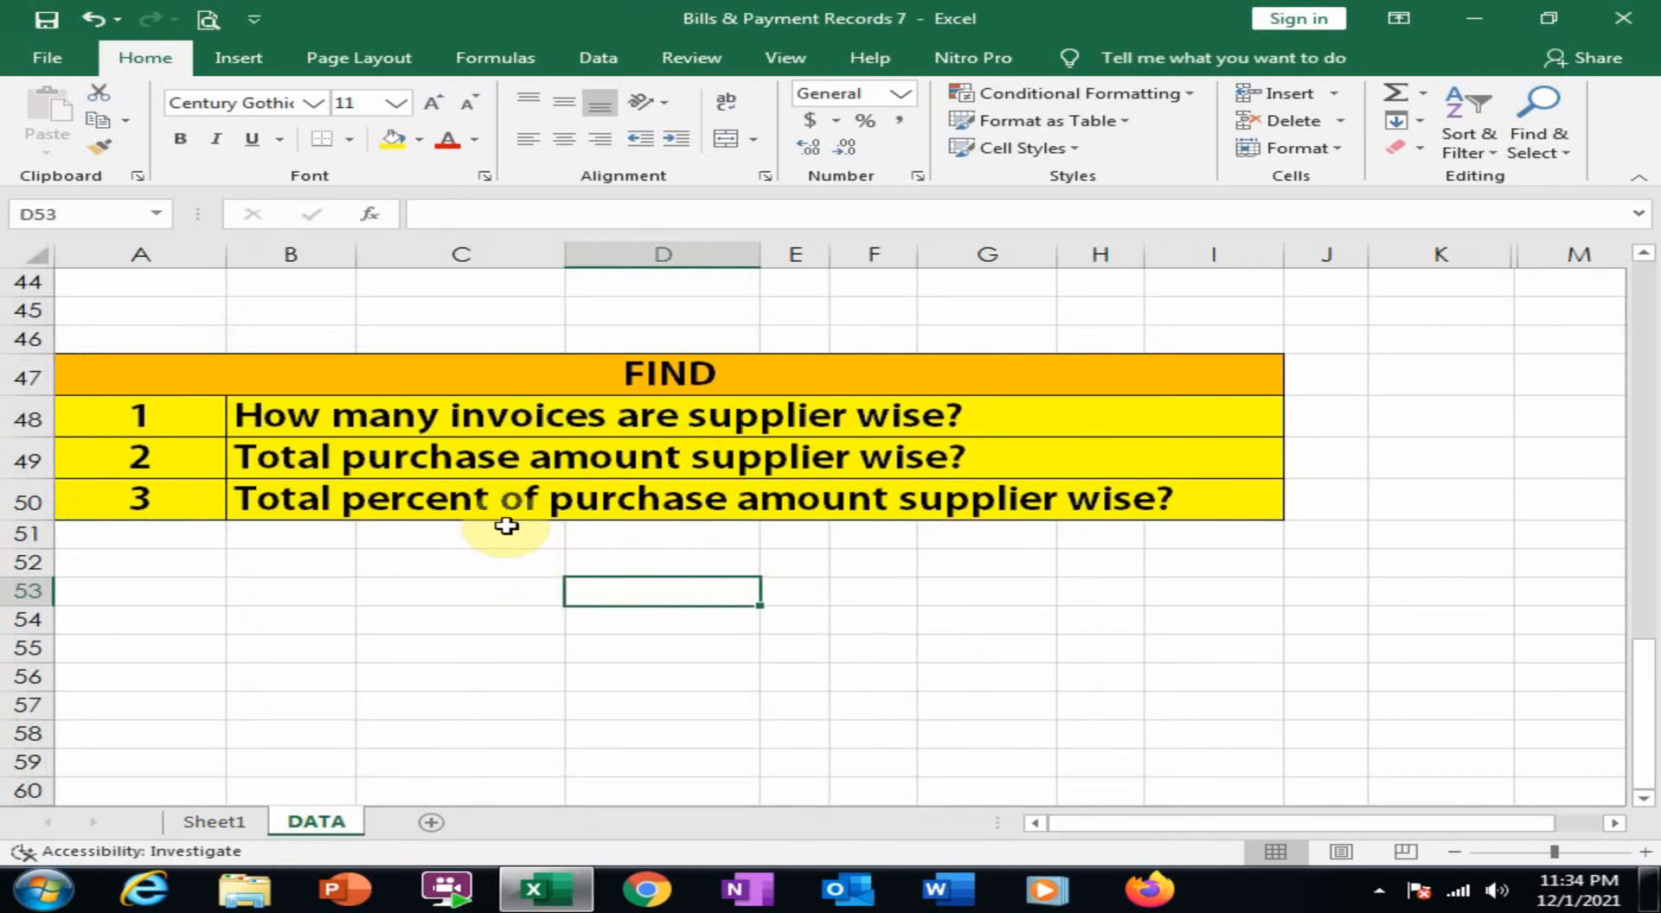
{"action": "left_click", "coordinate": [221, 821]}
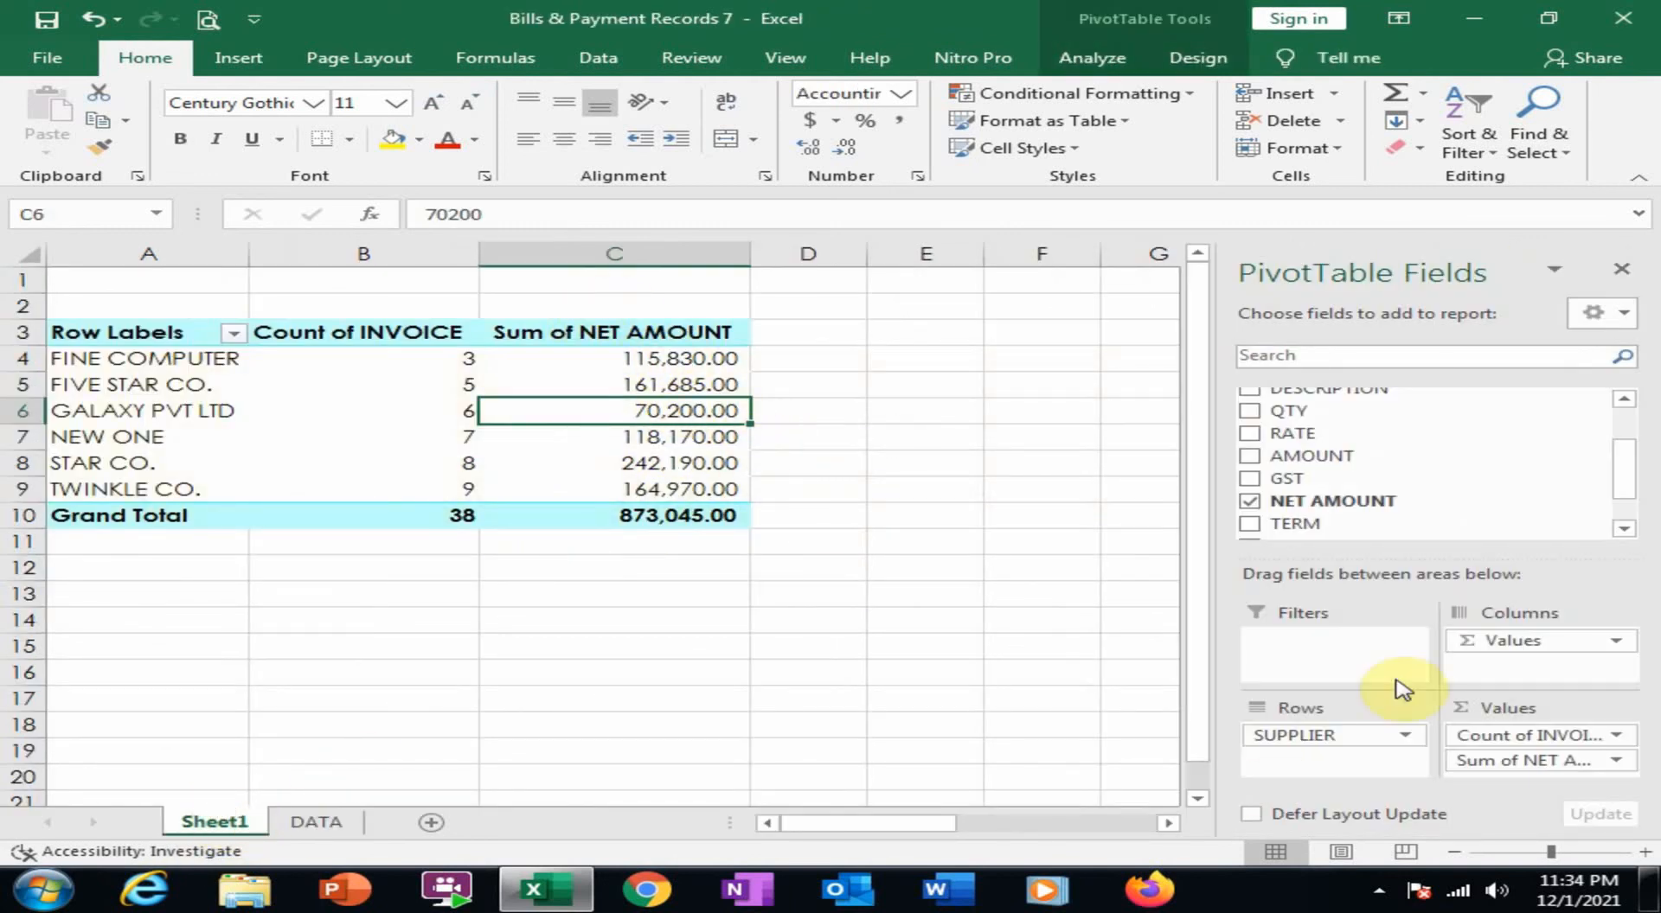
{"action": "left_click_drag", "start_coordinate": [1332, 501], "coordinate": [1527, 771]}
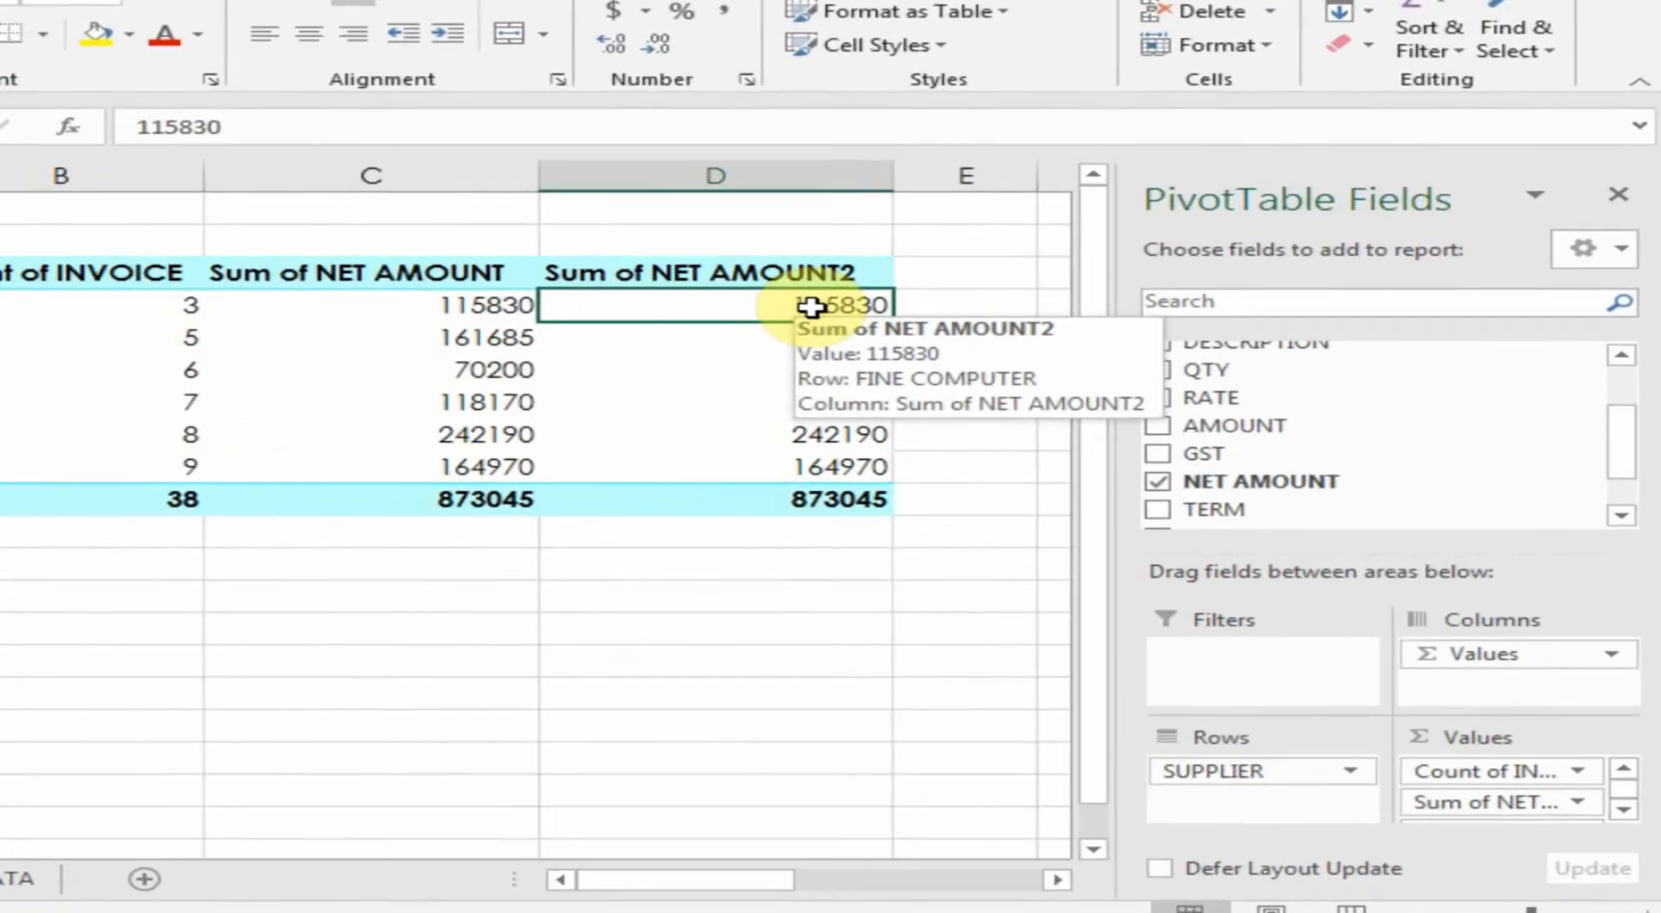
{"action": "right_click", "coordinate": [969, 360]}
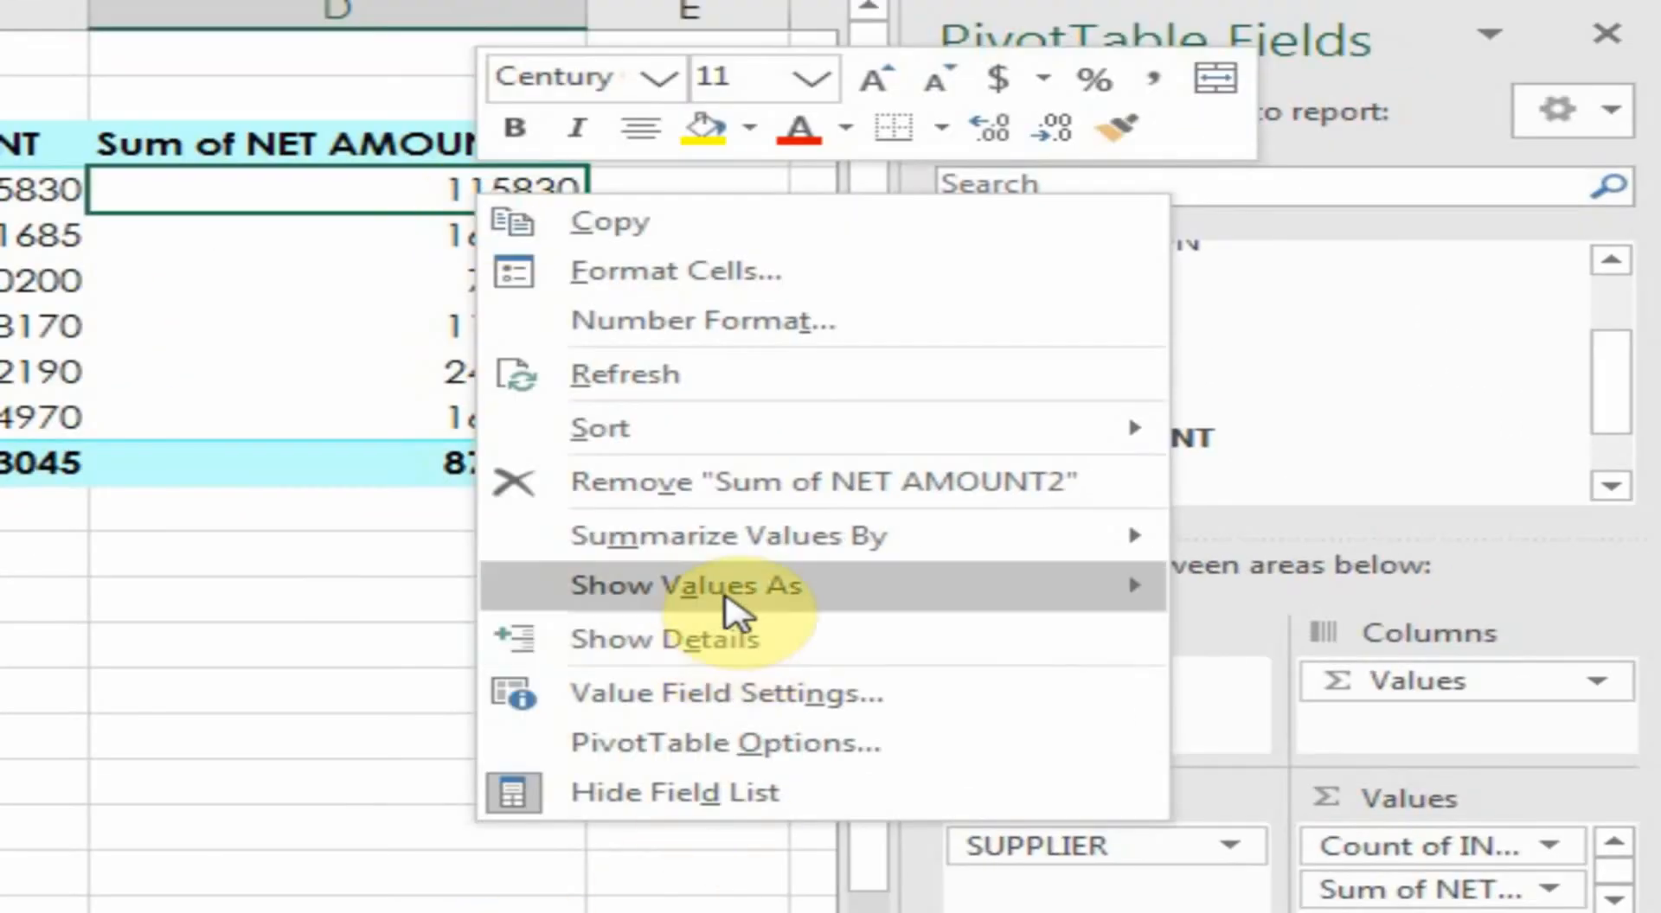
{"action": "mouse_move", "coordinate": [731, 601]}
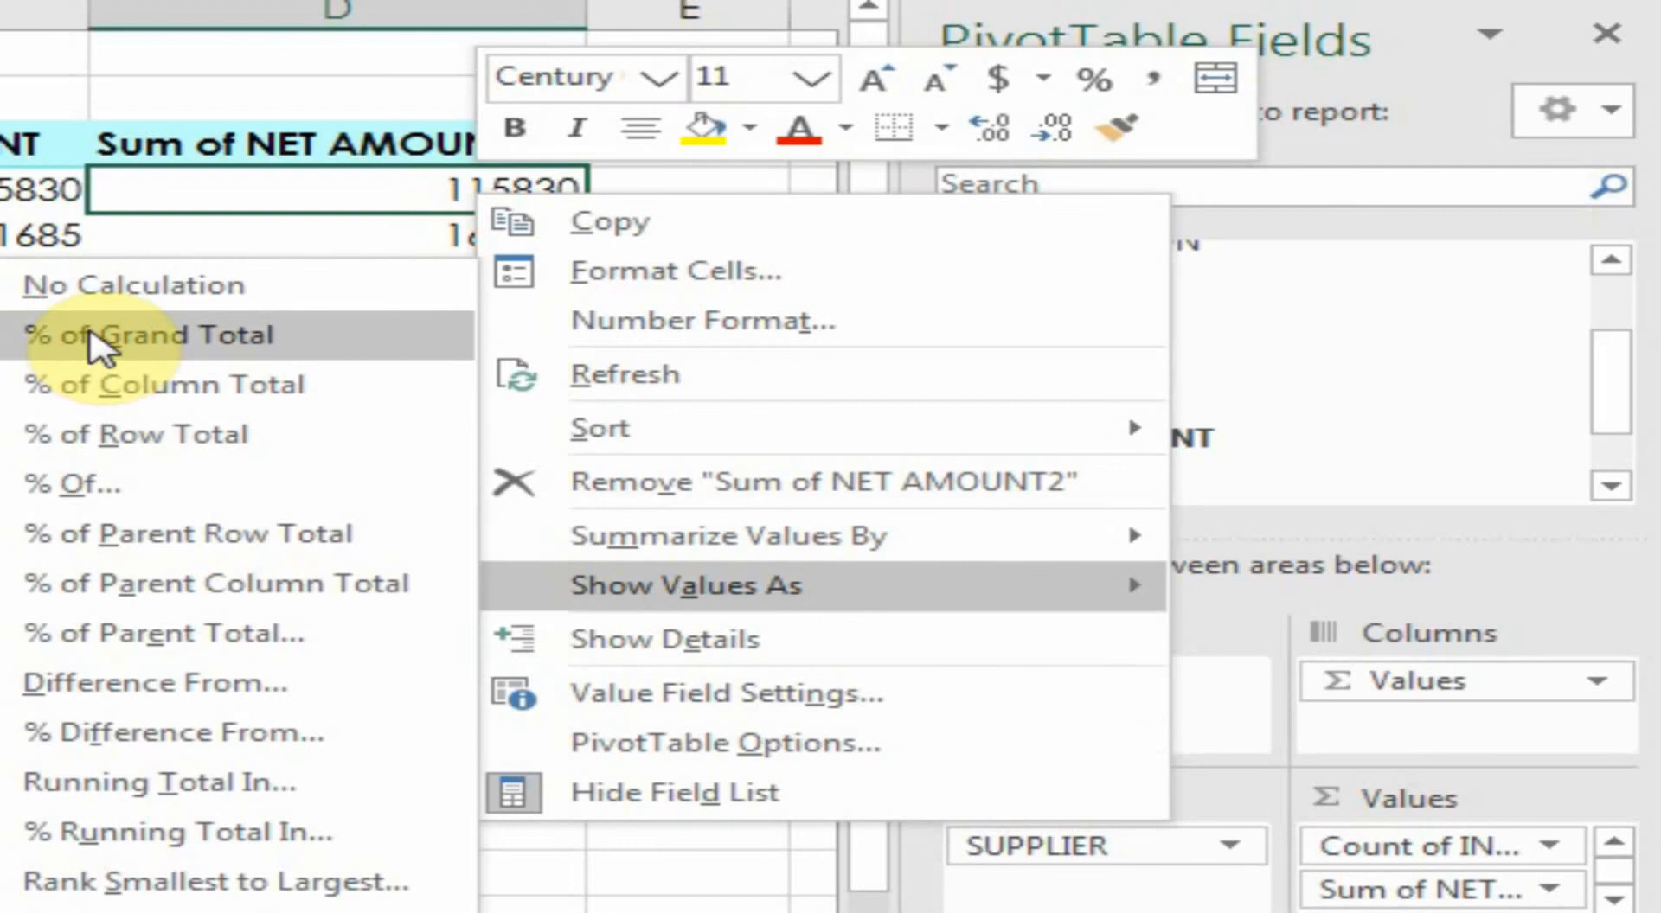
{"action": "left_click", "coordinate": [145, 327]}
{"action": "left_click", "coordinate": [147, 329]}
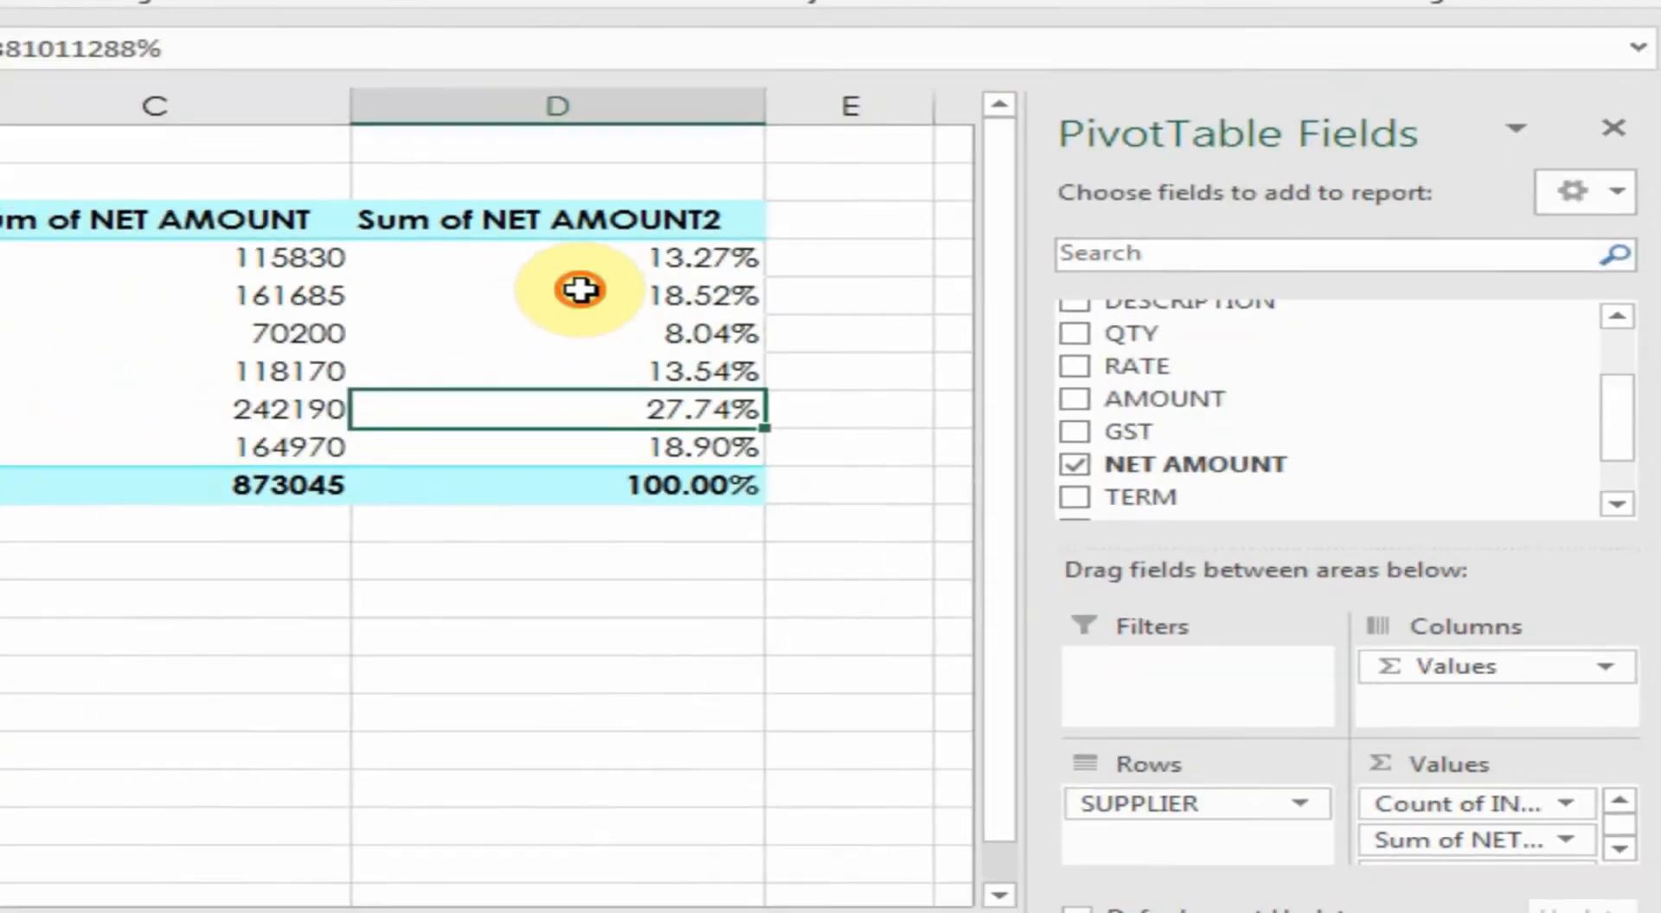
{"action": "left_click", "coordinate": [580, 290]}
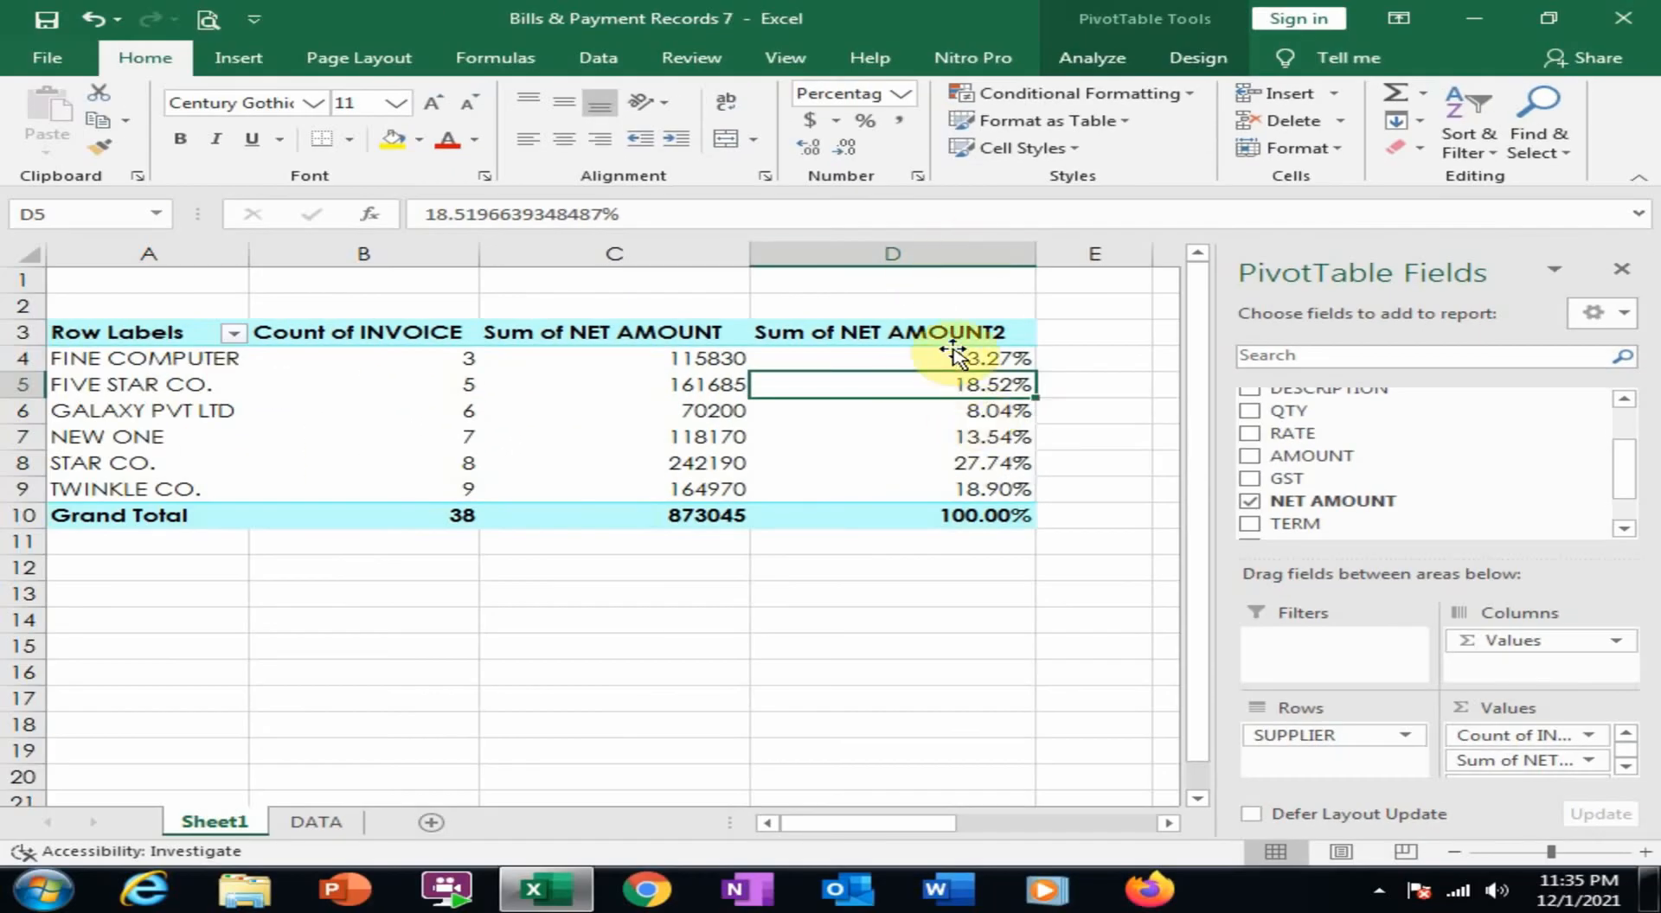
{"action": "left_click", "coordinate": [982, 363]}
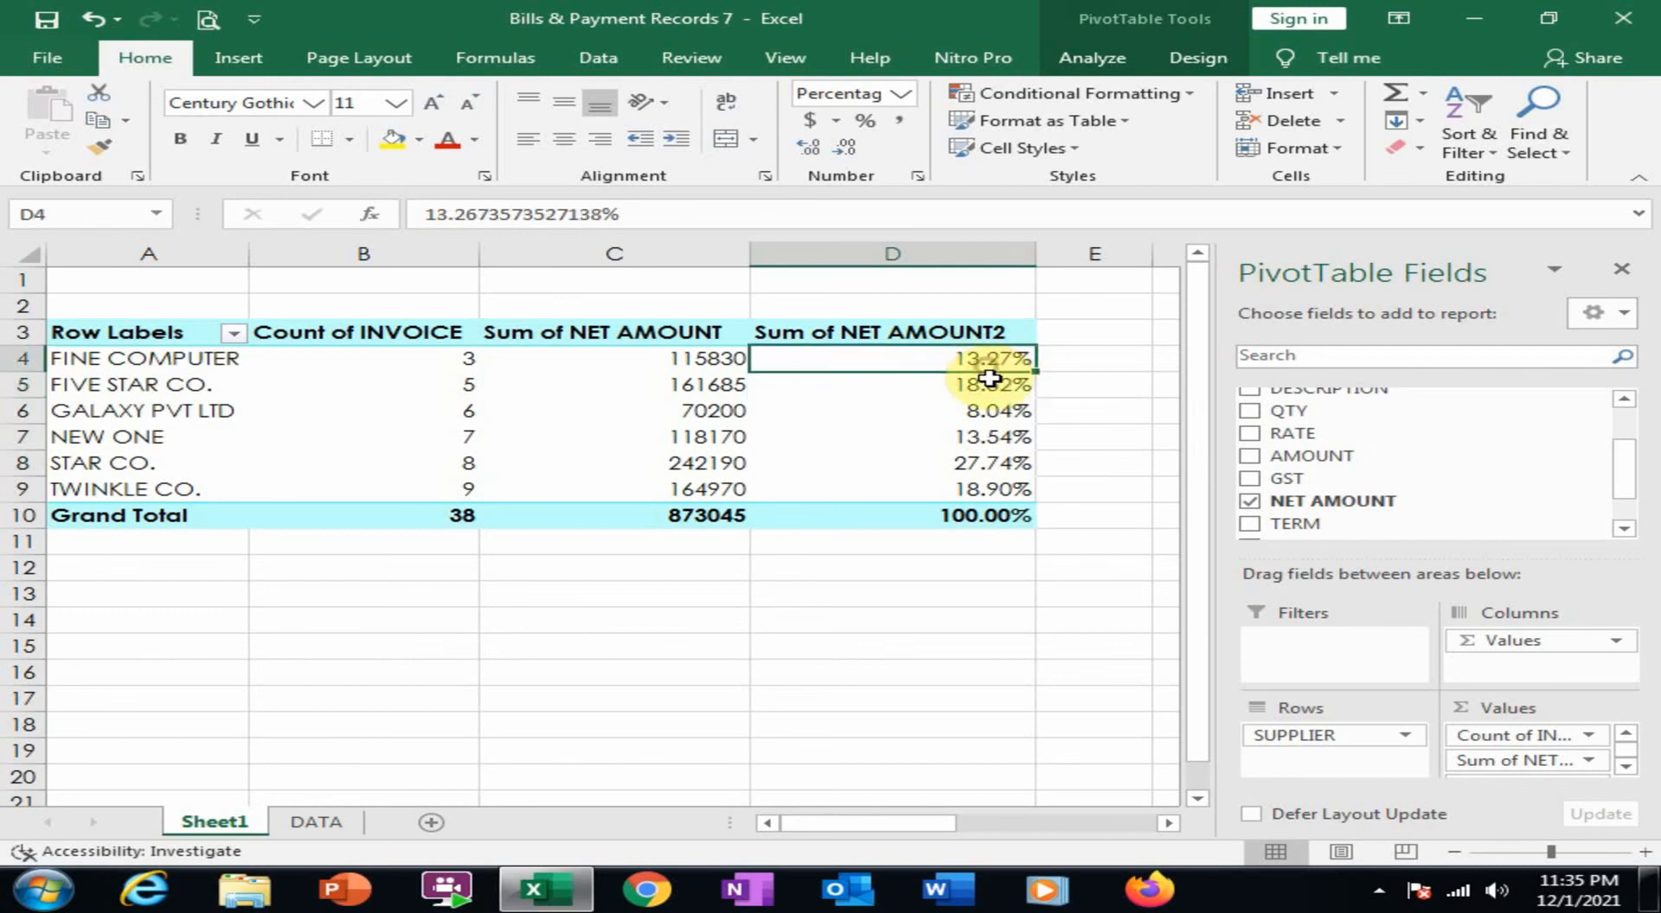